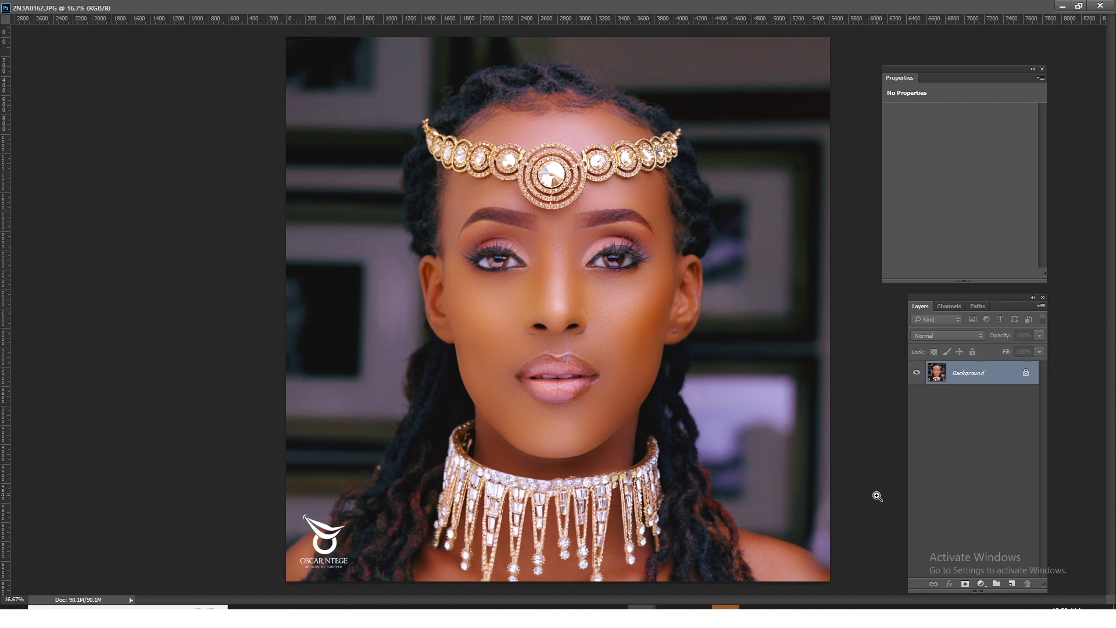
# - Duplicate the Background layer and rename the copy TEXTURE
pyautogui.hotkey('ctrl', '+')
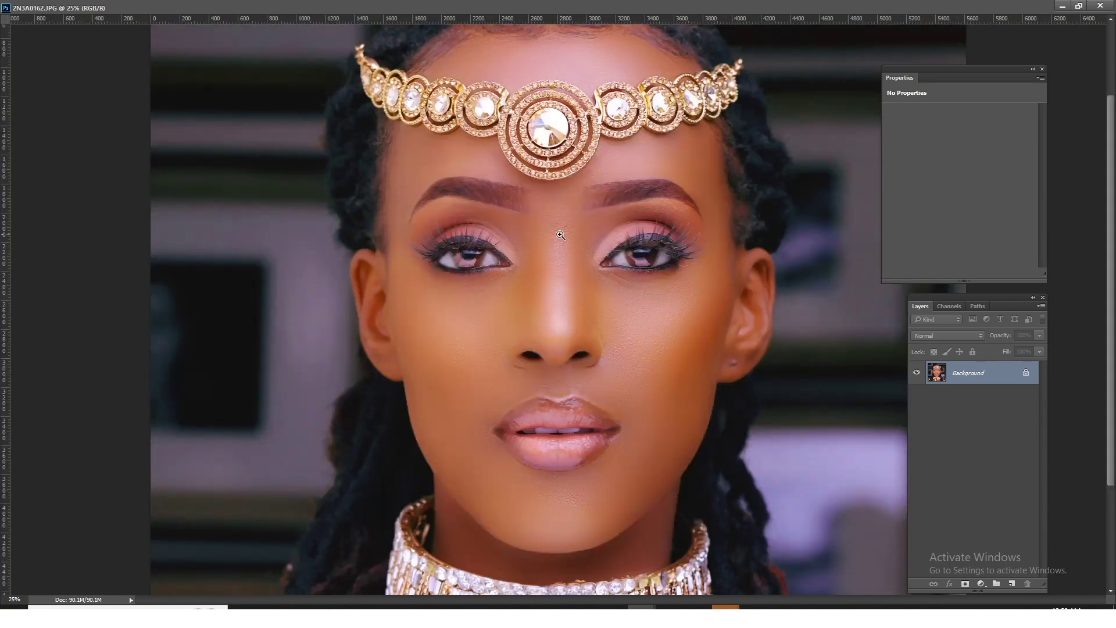
pyautogui.hotkey('ctrl', '+')
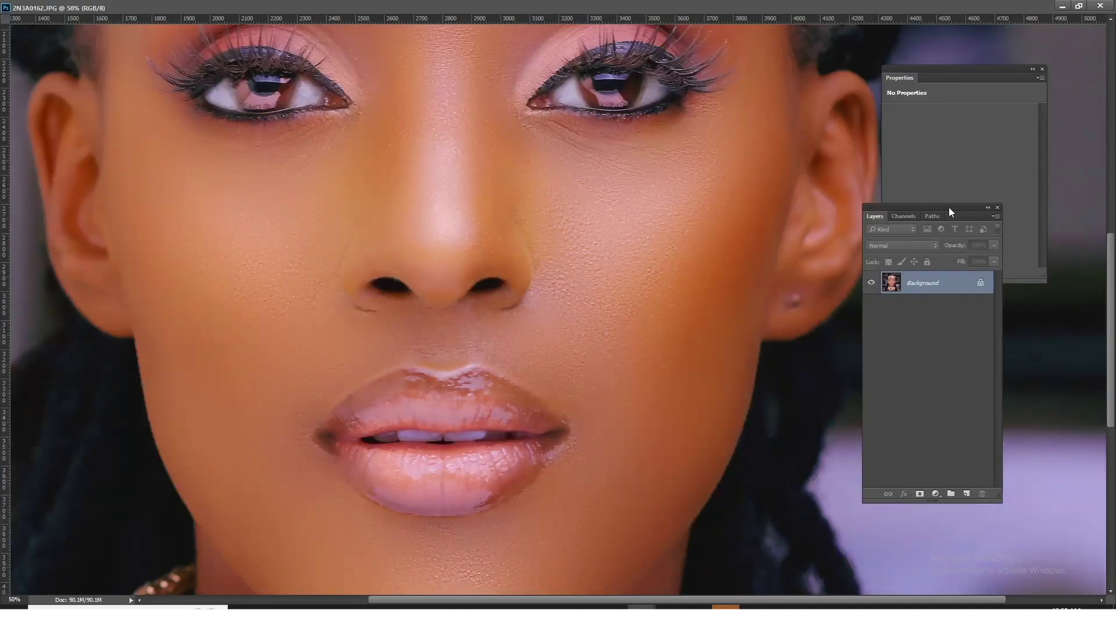
pyautogui.moveTo(949, 207); pyautogui.dragTo(982, 196)
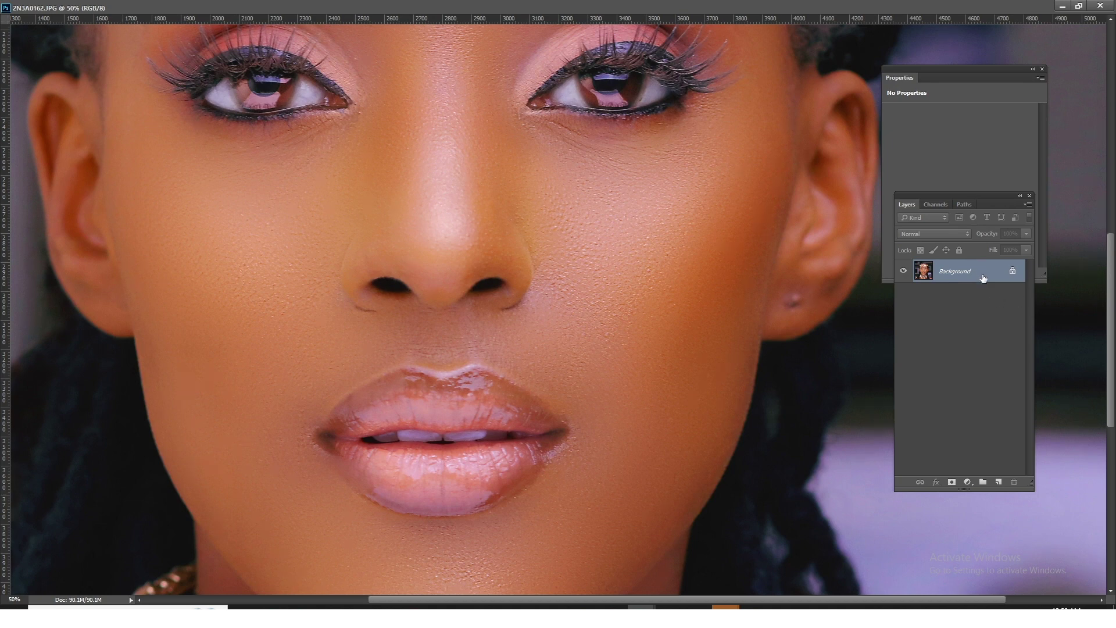
pyautogui.moveTo(983, 276); pyautogui.dragTo(999, 482)
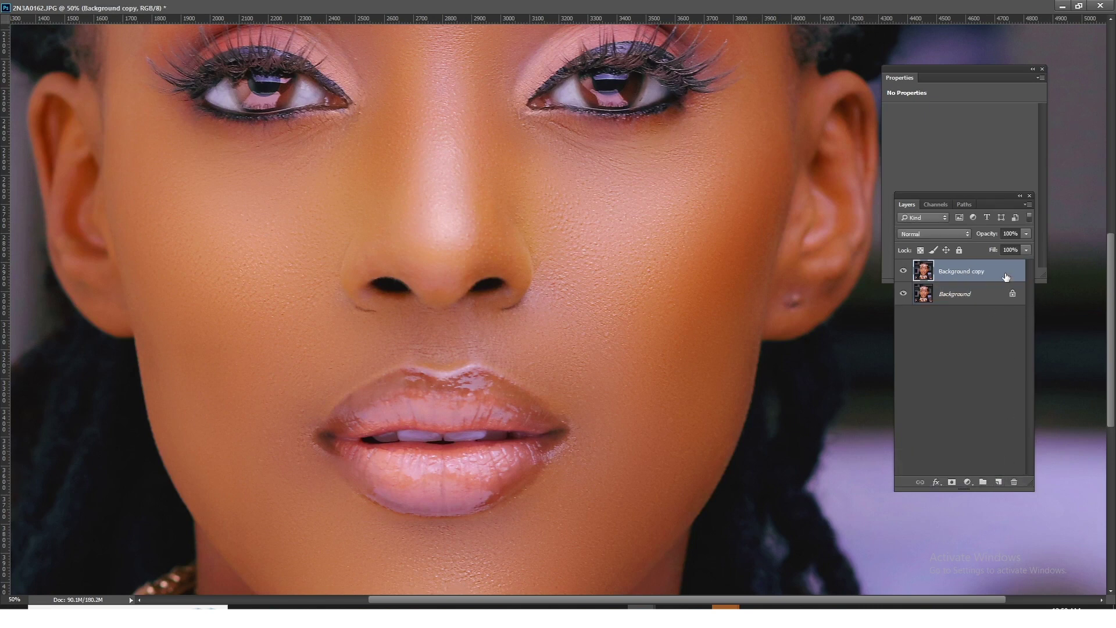
pyautogui.doubleClick(948, 272)
pyautogui.write('TEXTURE')
pyautogui.click(975, 313)
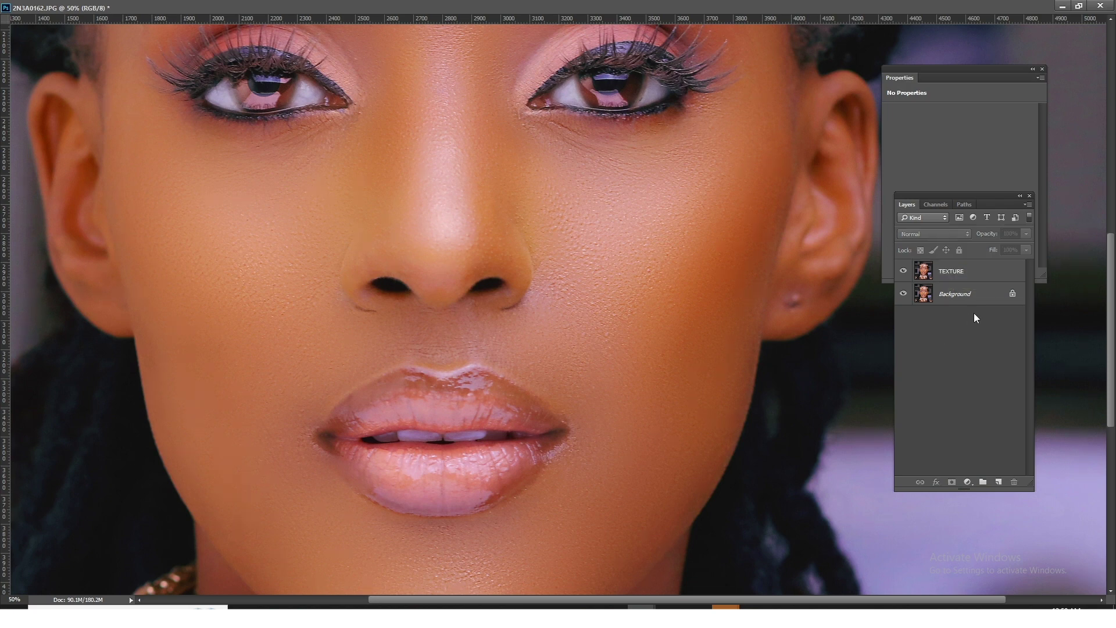
# - Add an empty Layer 1 above TEXTURE and leave full-screen mode
pyautogui.click(985, 278)
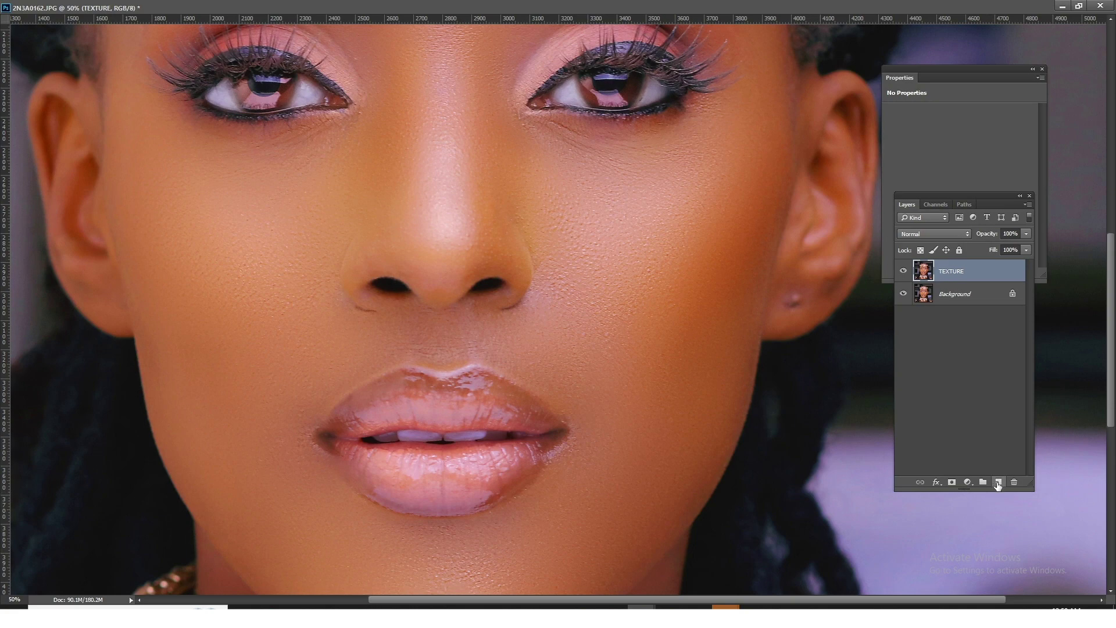
pyautogui.click(998, 483)
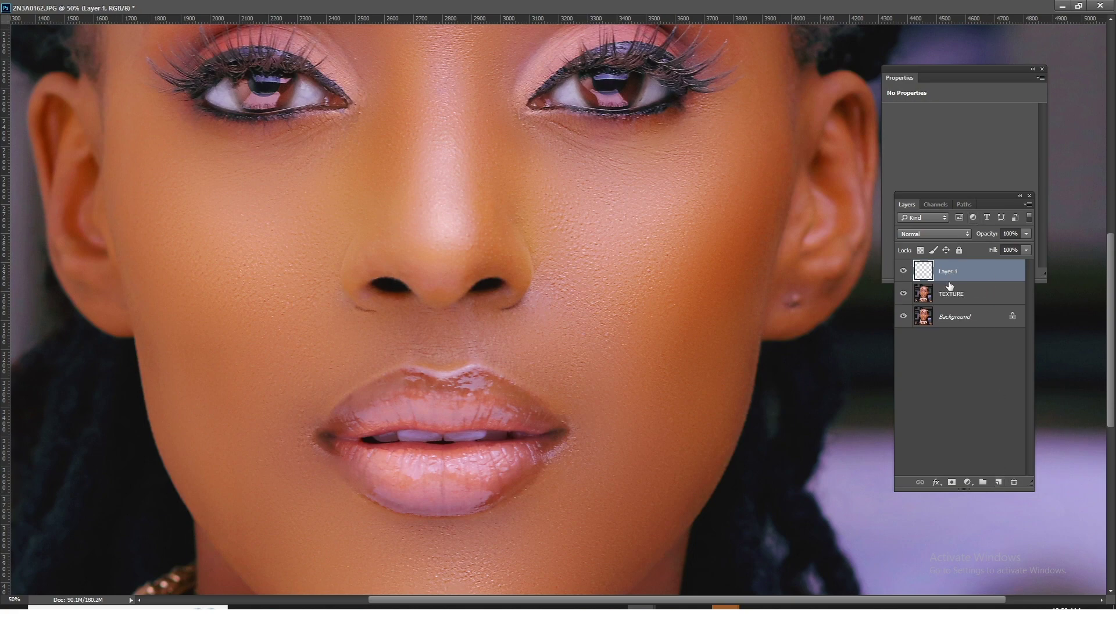
pyautogui.press('Tab')
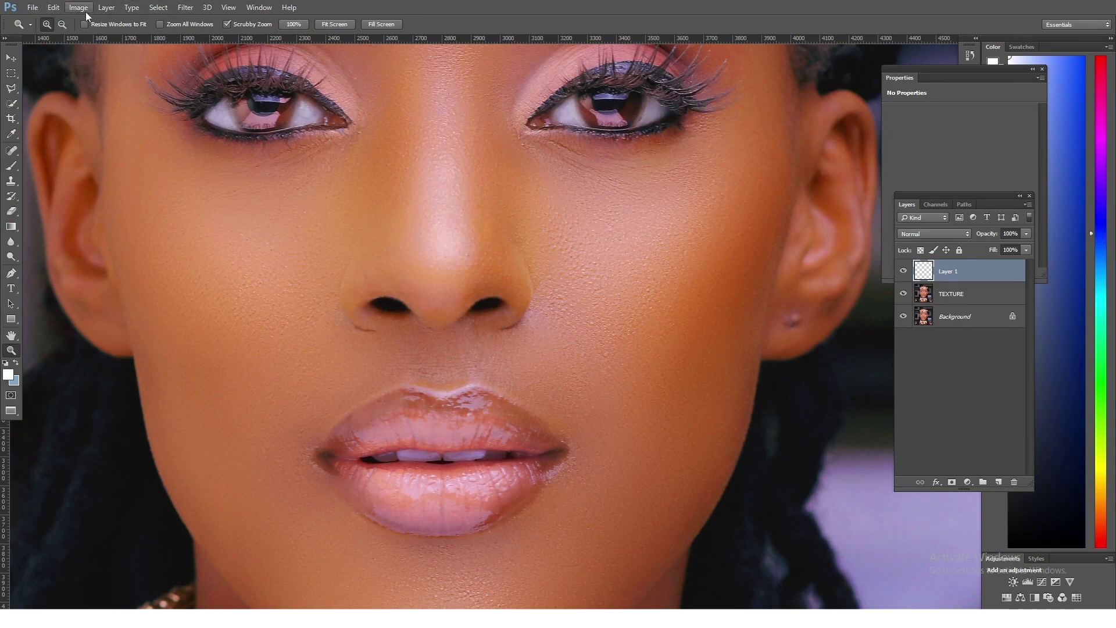
# - Fill Layer 1 with 50% Gray using Edit > Fill
pyautogui.click(53, 7)
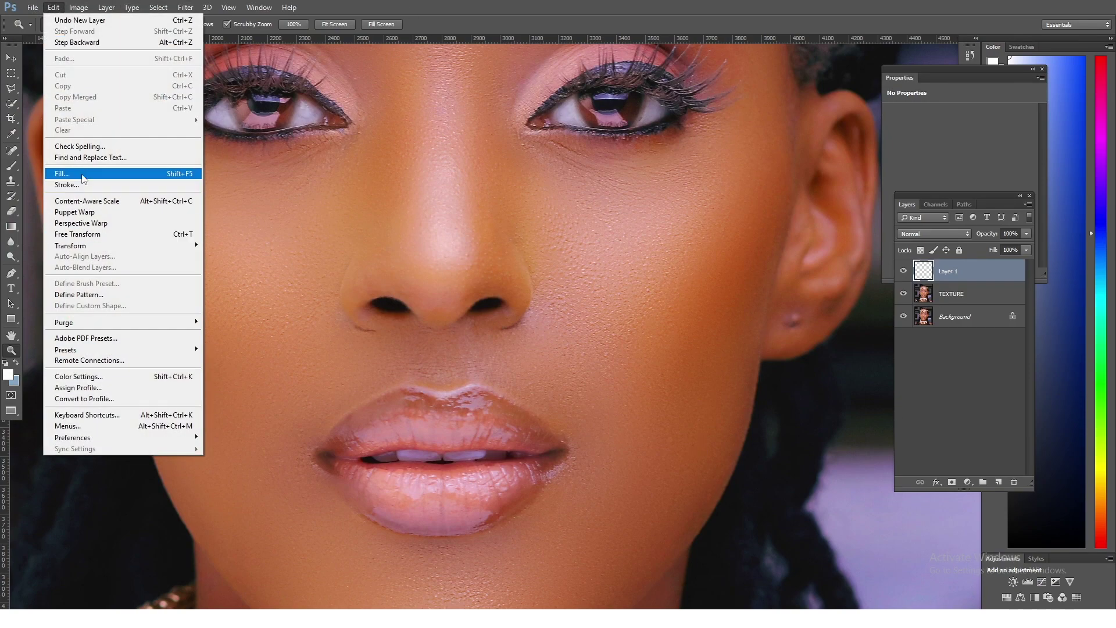
pyautogui.click(82, 176)
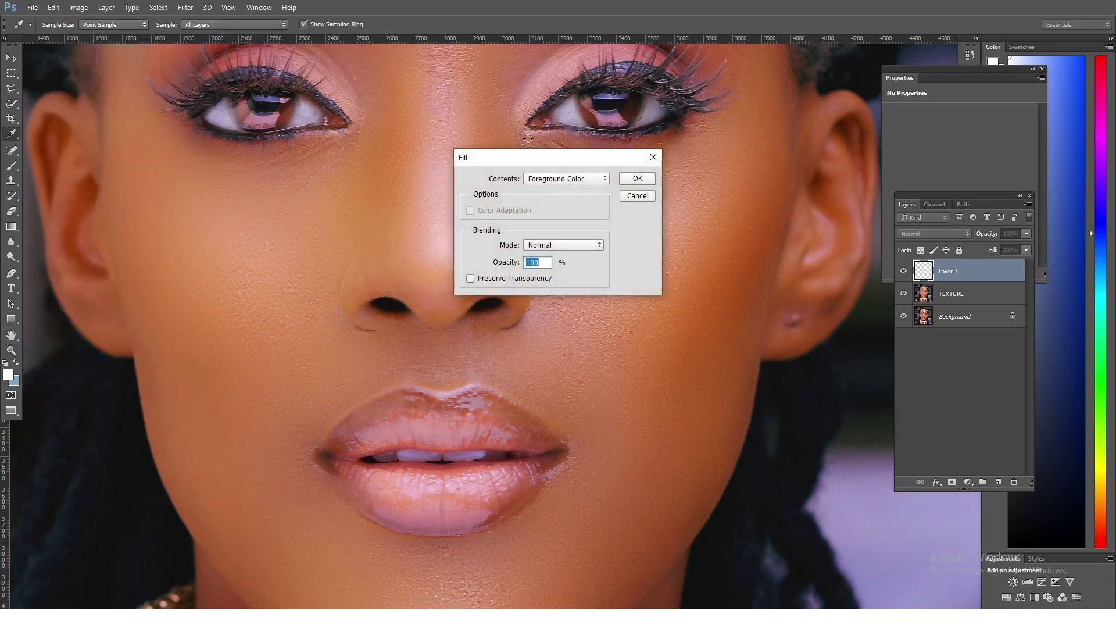
pyautogui.click(602, 183)
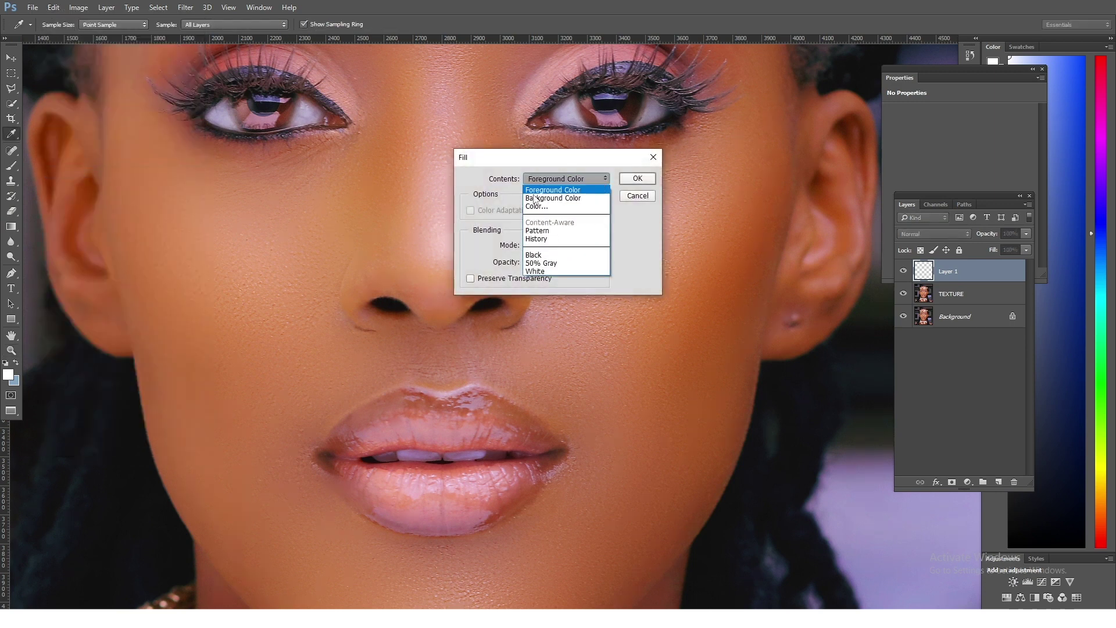
pyautogui.click(555, 261)
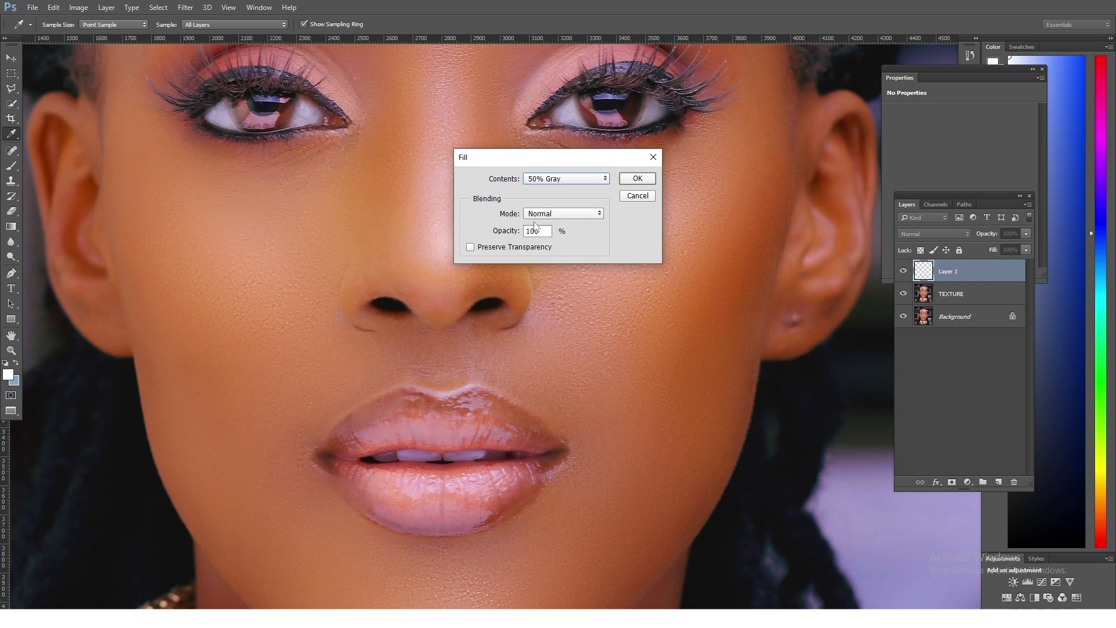
pyautogui.click(637, 178)
pyautogui.press('z')
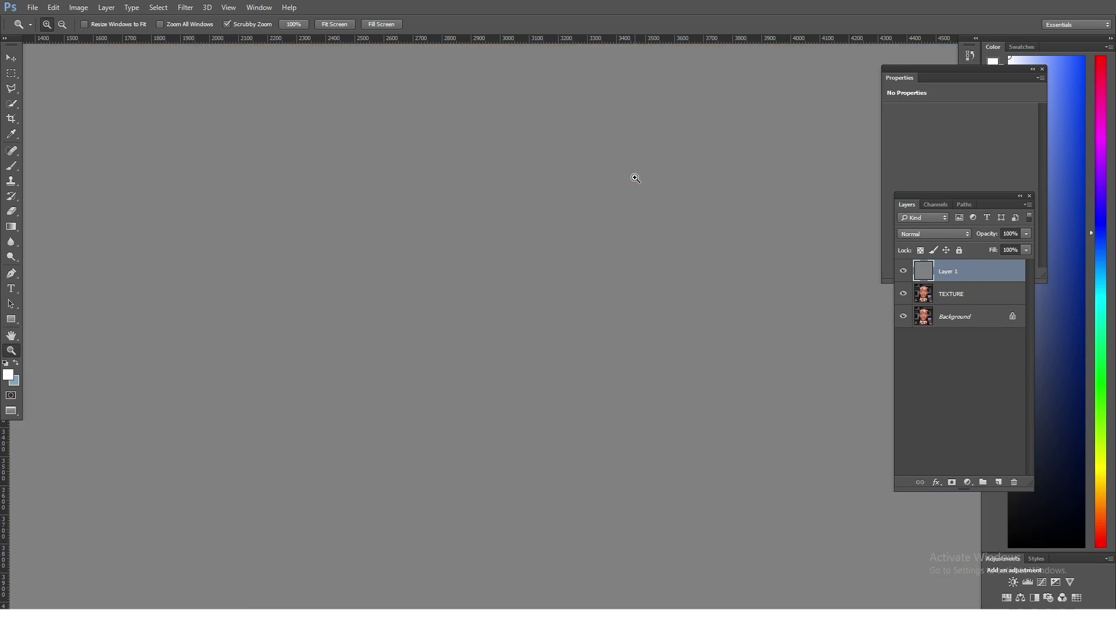
pyautogui.click(961, 232)
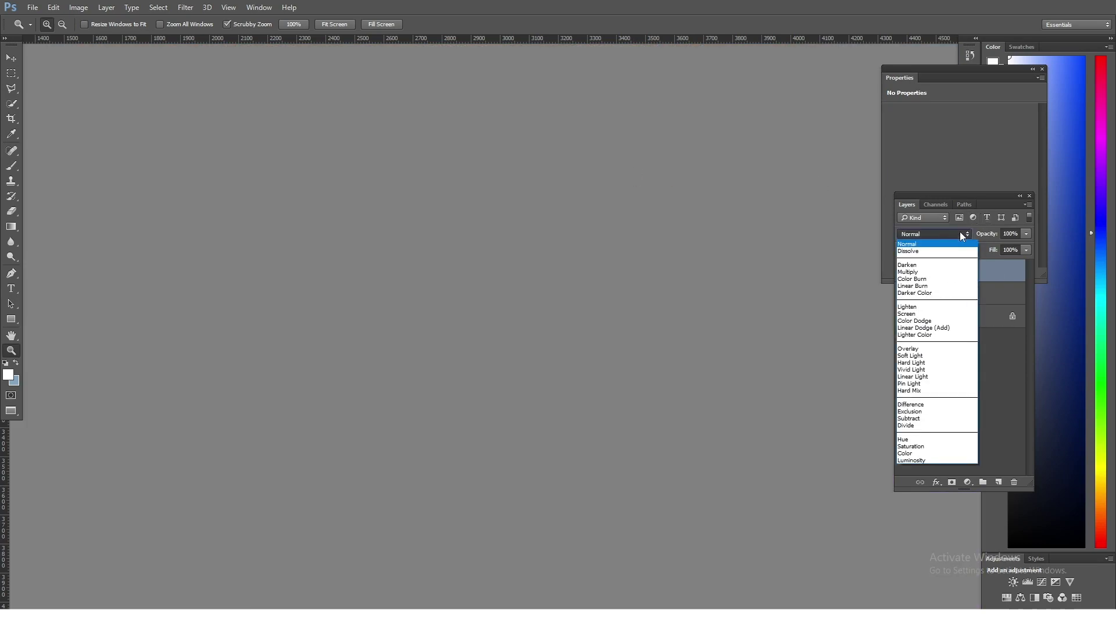
# - Set the gray Layer 1 to Overlay blending and rename it TEXTURE 2
pyautogui.click(916, 348)
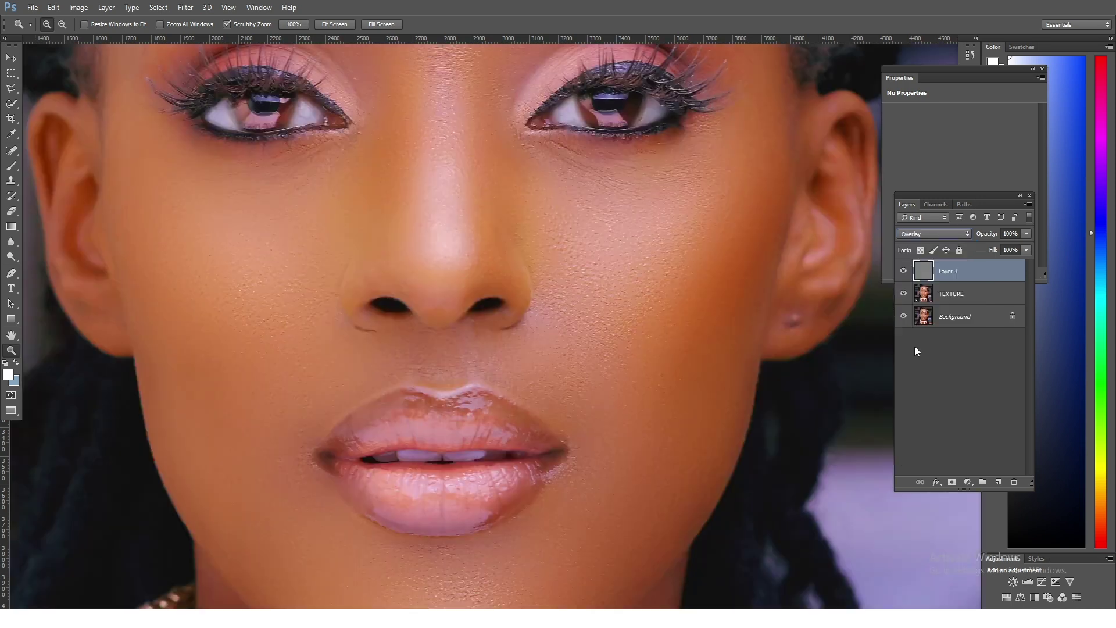
pyautogui.doubleClick(949, 271)
pyautogui.write('TEXTURE 2')
pyautogui.press('Return')
pyautogui.click(985, 295)
pyautogui.click(974, 269)
pyautogui.hotkey('alt', 'shift', 'o')
# - Convert TEXTURE 2 to a smart object and launch Filter > Camera Raw Filter on it
pyautogui.rightClick(953, 280)
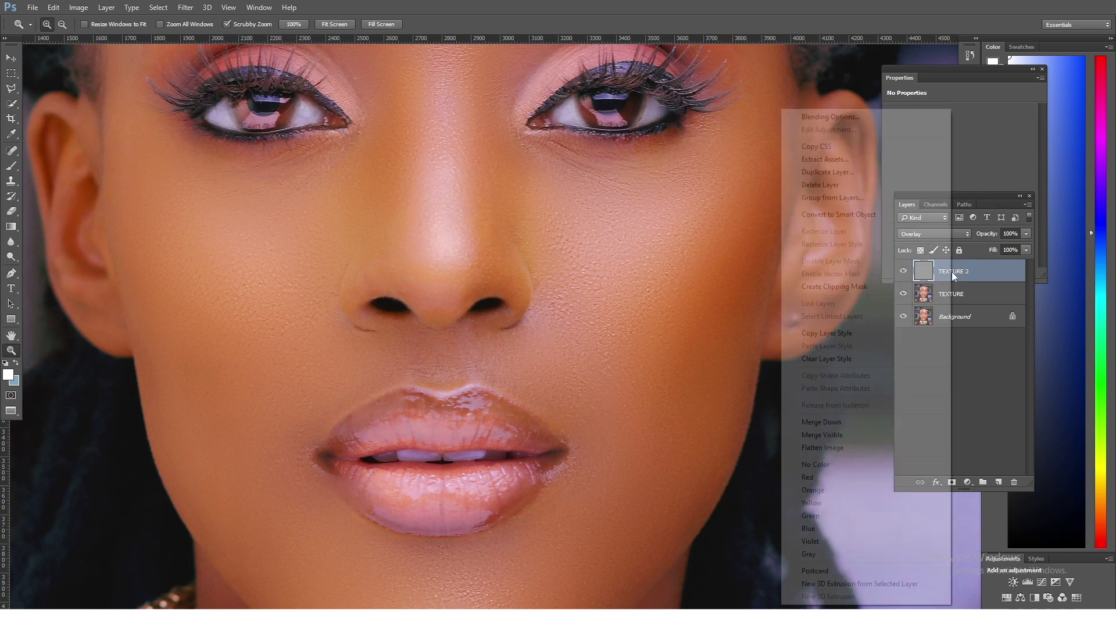
pyautogui.rightClick(964, 264)
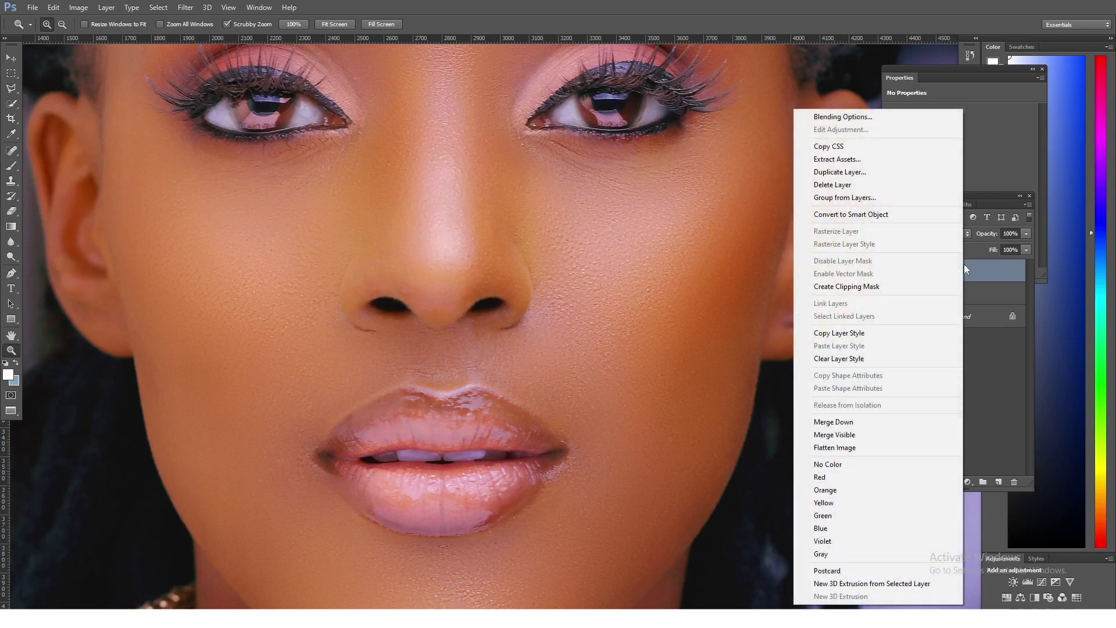
pyautogui.click(893, 215)
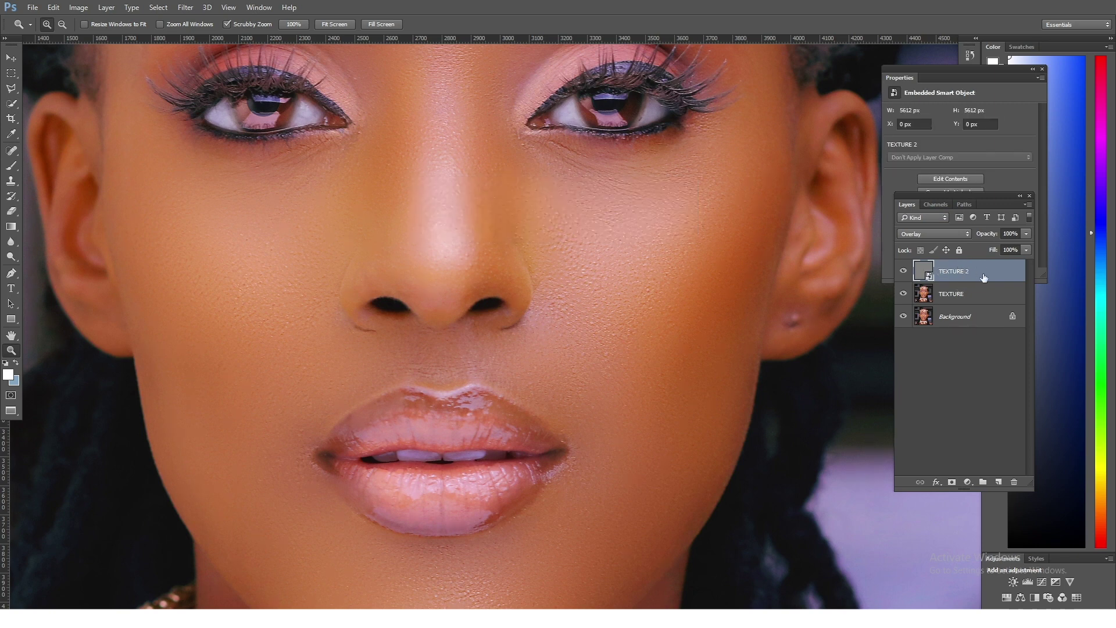
pyautogui.click(184, 7)
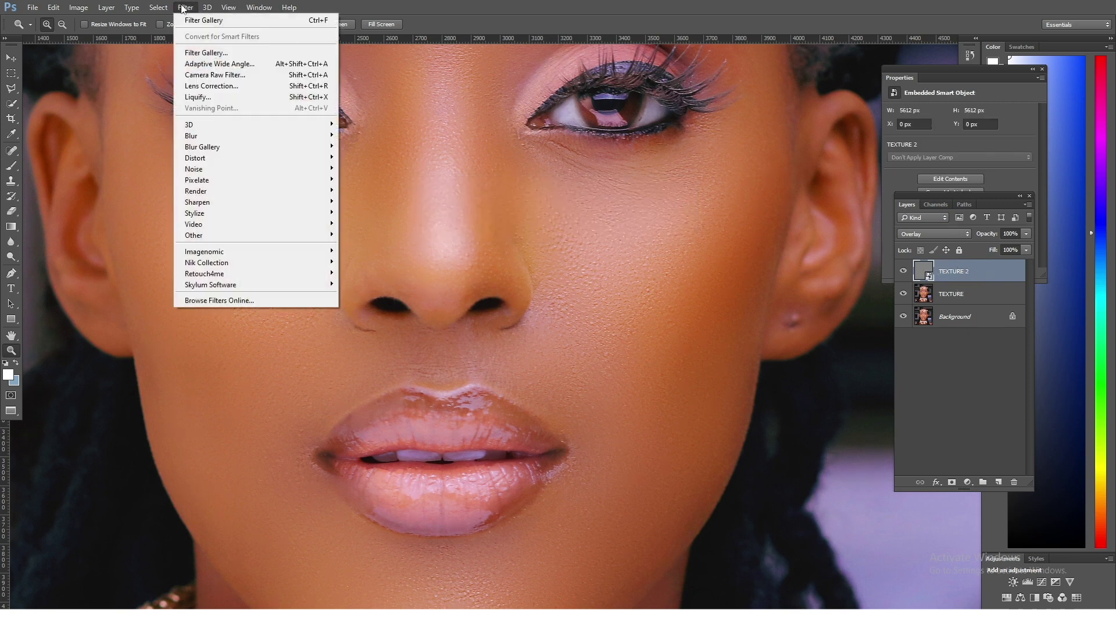
pyautogui.click(215, 75)
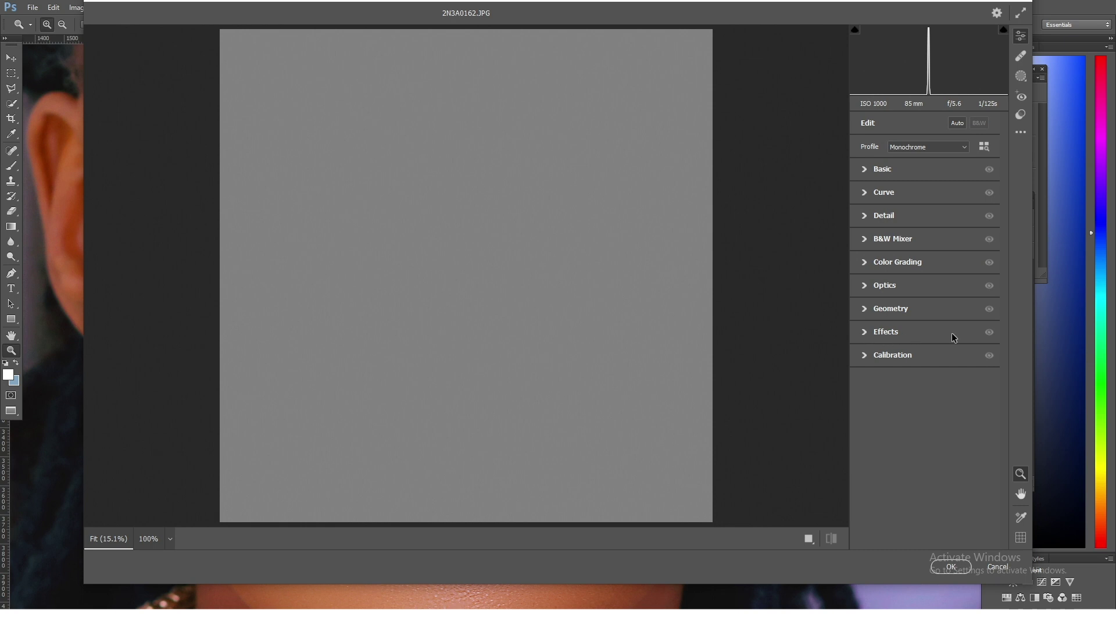
# - In Camera Raw Effects, set Grain to 67, Size 46, Roughness 87 and apply
pyautogui.click(866, 332)
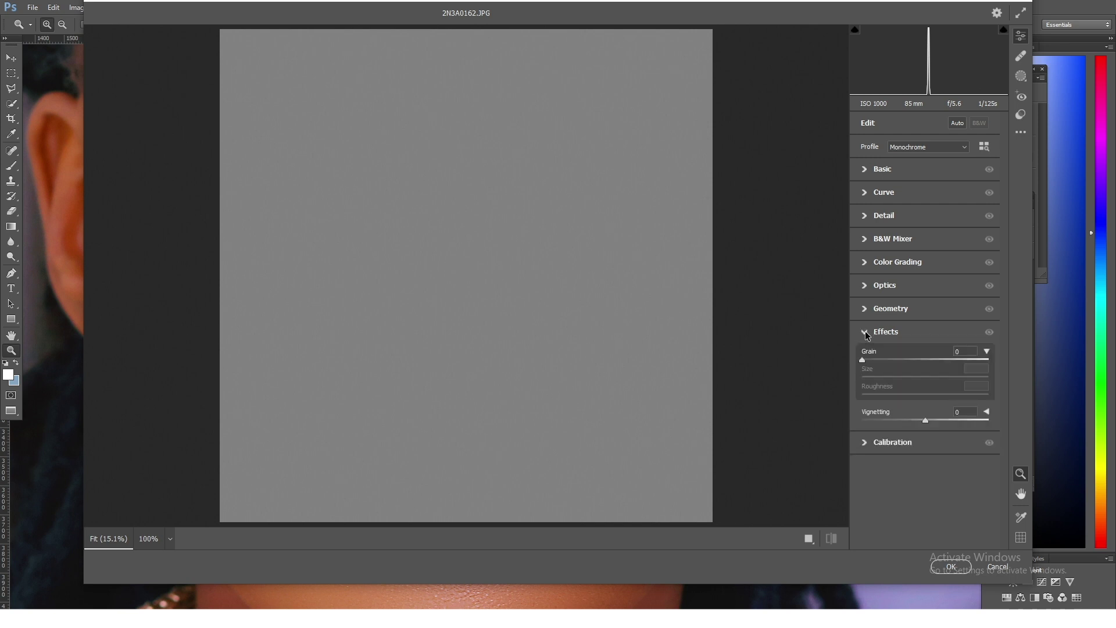
pyautogui.click(986, 352)
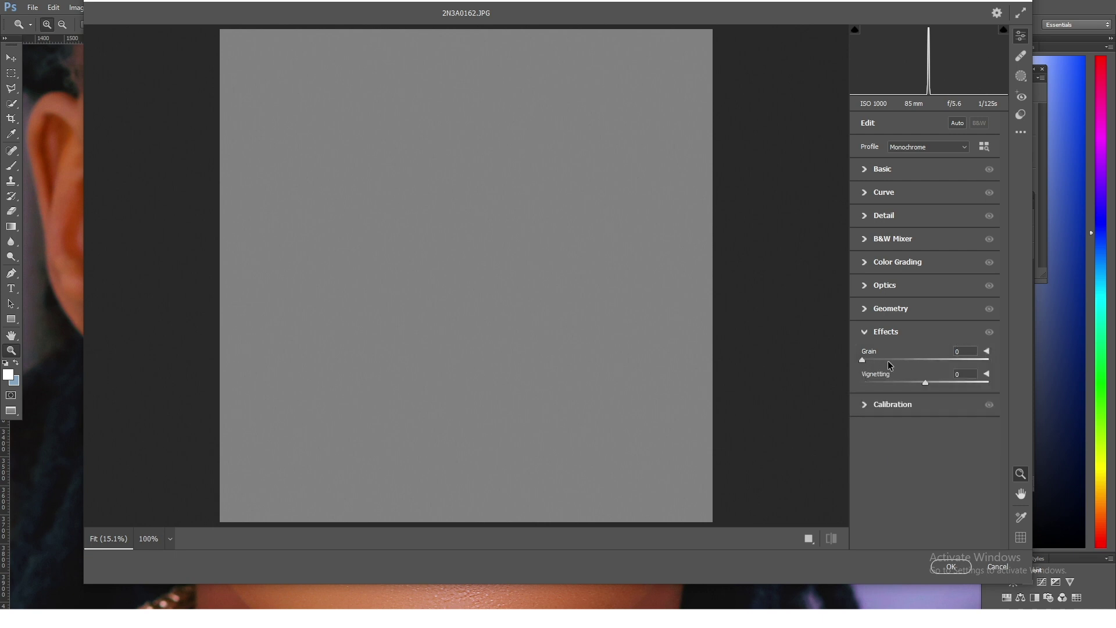
pyautogui.click(986, 350)
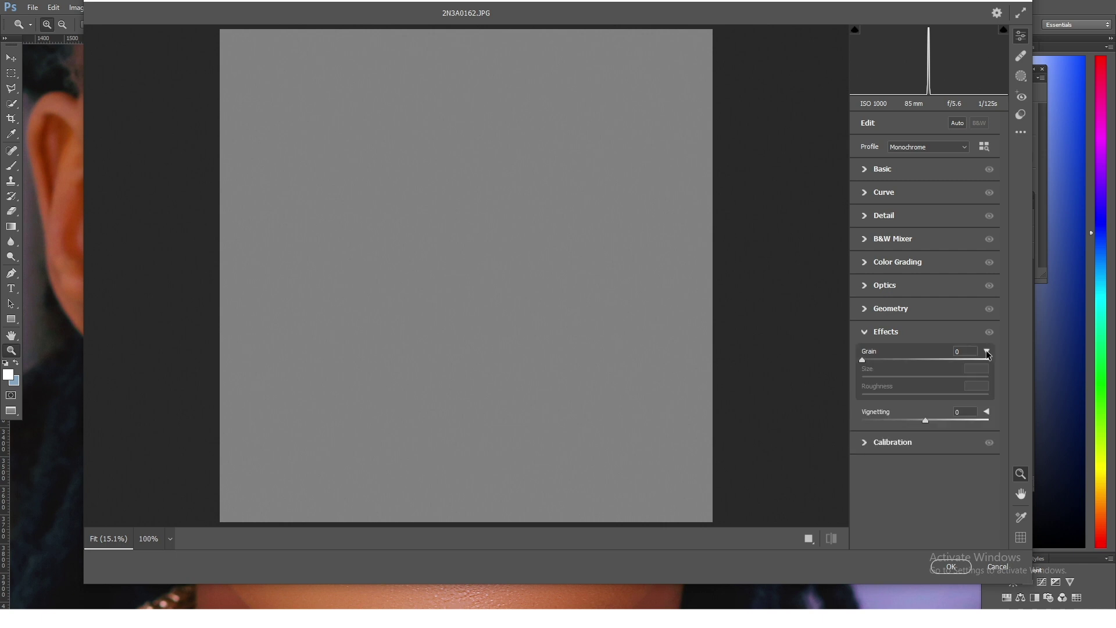
pyautogui.click(899, 360)
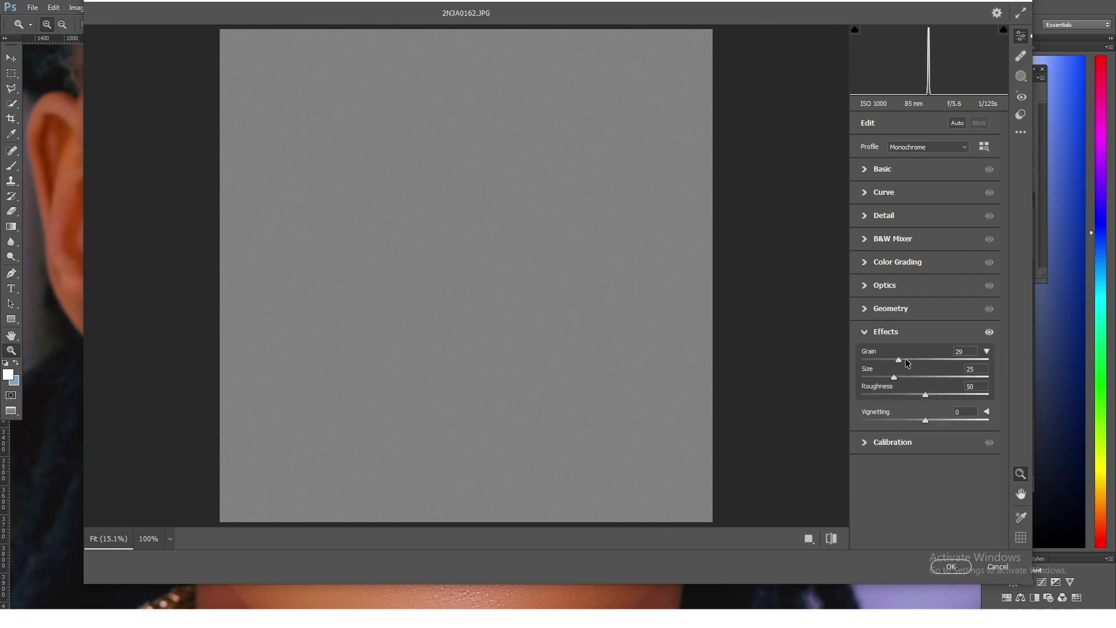
pyautogui.click(945, 361)
pyautogui.moveTo(904, 380); pyautogui.dragTo(932, 377)
pyautogui.moveTo(966, 395); pyautogui.dragTo(968, 397)
pyautogui.click(949, 567)
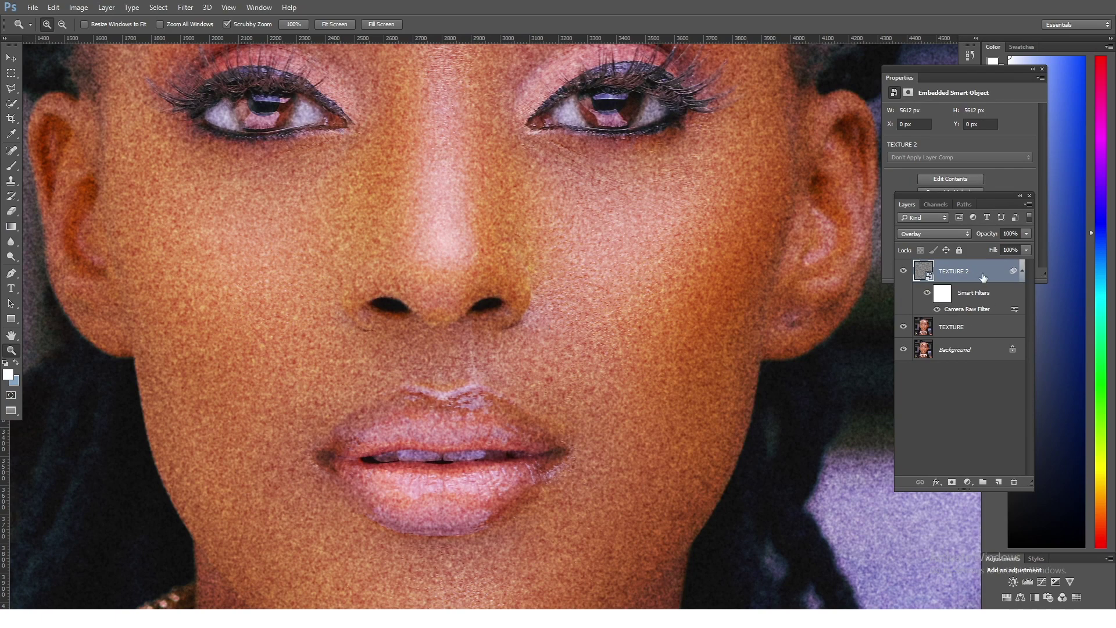
# - Add a Filter > Stylize > Emboss filter to TEXTURE 2
pyautogui.click(186, 8)
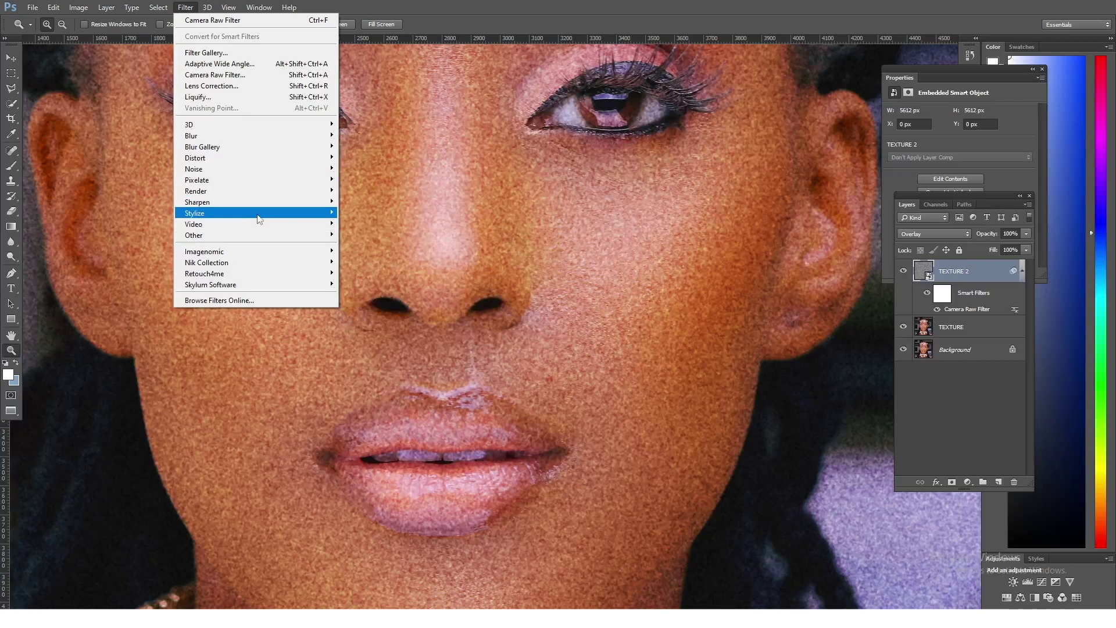
pyautogui.moveTo(284, 219)
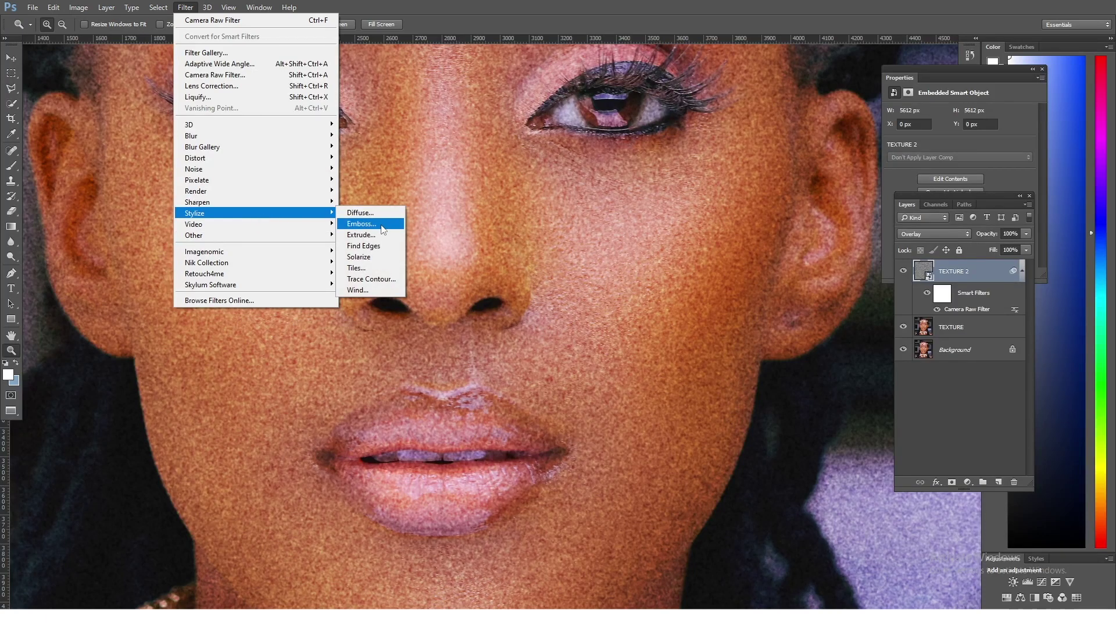
pyautogui.click(361, 224)
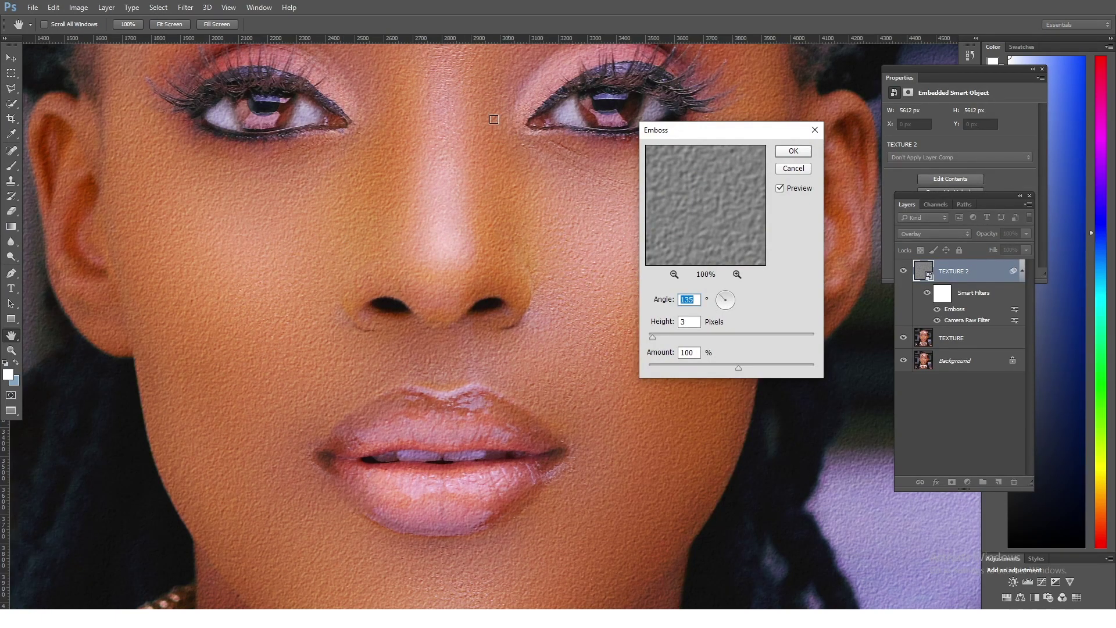
# - Set the Emboss angle to 90°, height to 3 pixels and amount to 89%
pyautogui.click(724, 300)
pyautogui.moveTo(724, 300); pyautogui.dragTo(728, 300)
pyautogui.moveTo(726, 297); pyautogui.dragTo(728, 301)
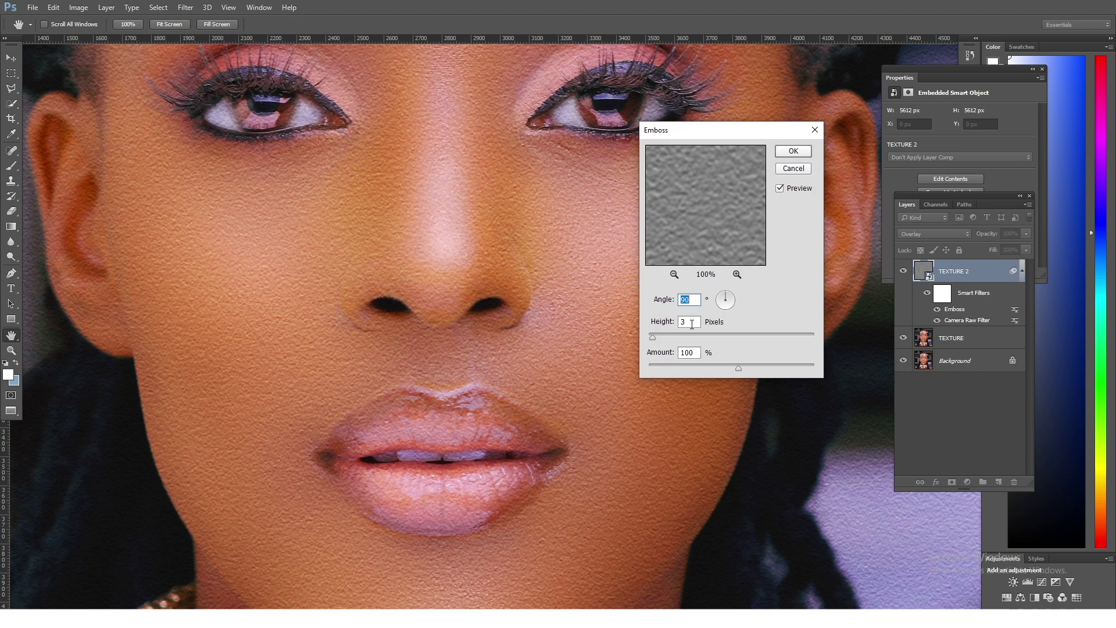
pyautogui.press('Tab')
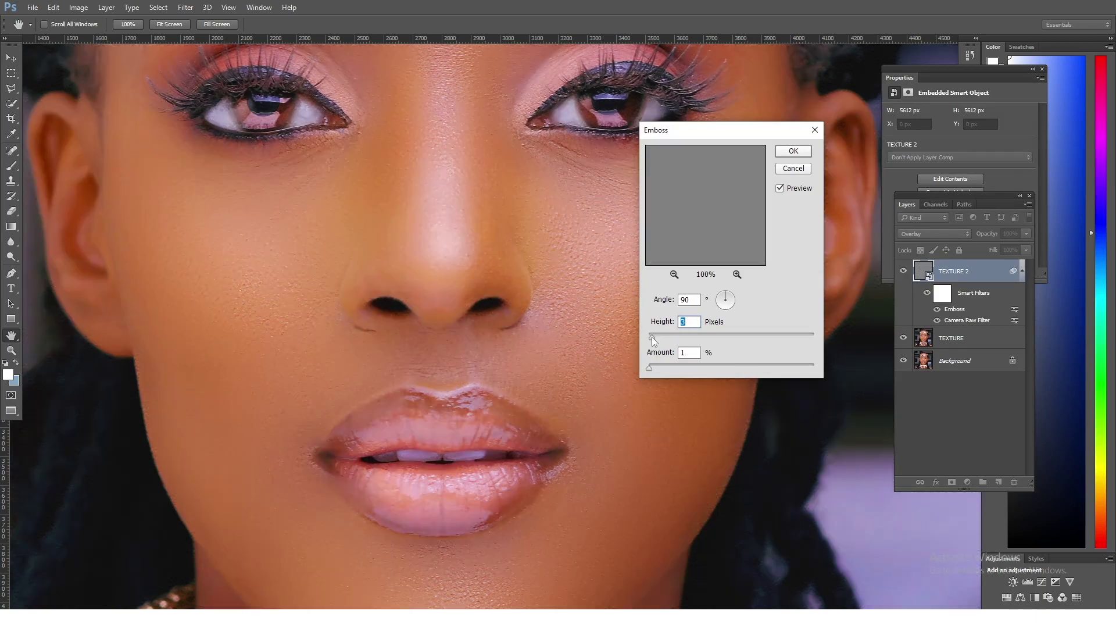
pyautogui.click(668, 368)
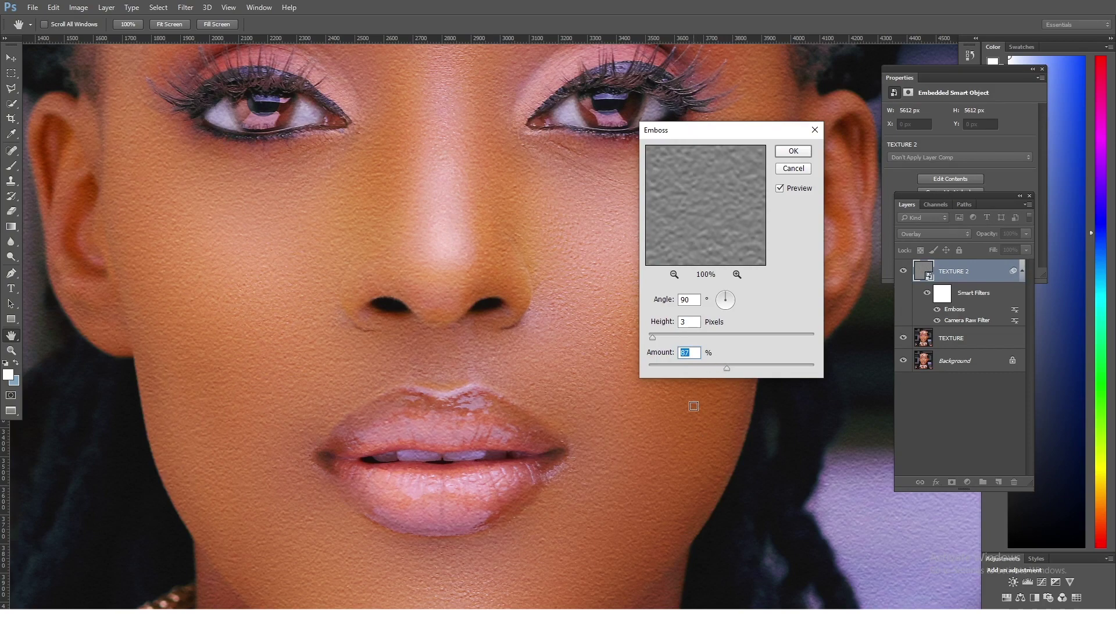
pyautogui.moveTo(727, 369); pyautogui.dragTo(729, 371)
# - Confirm the Emboss settings, zoom out, and add a white layer mask to TEXTURE 2
pyautogui.click(786, 153)
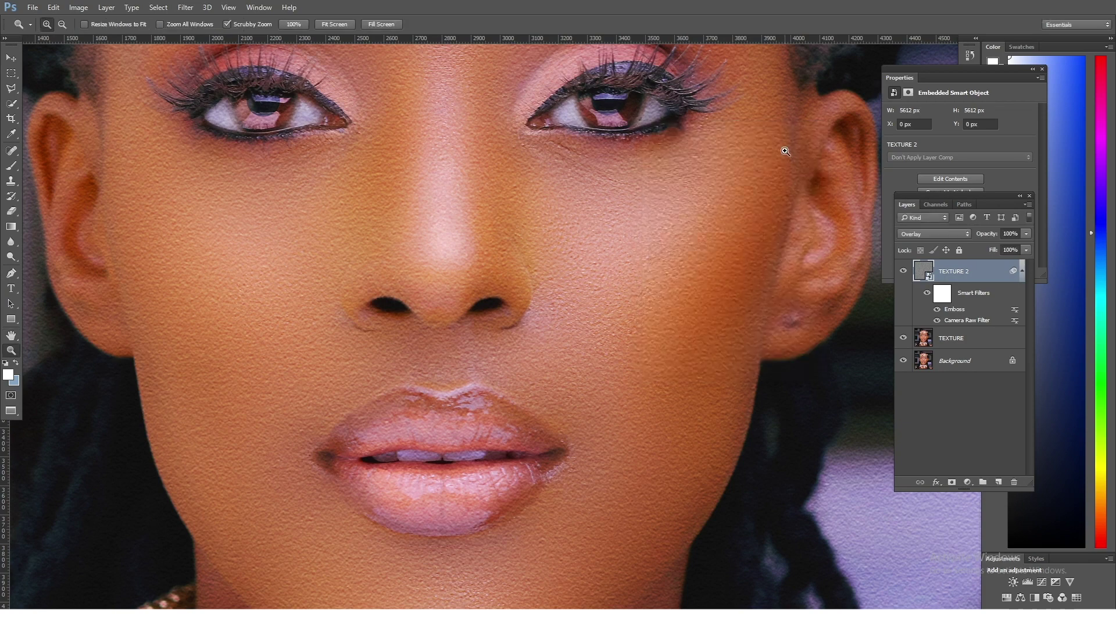
pyautogui.keyDown('alt'); pyautogui.click(487, 294); pyautogui.keyUp('alt')
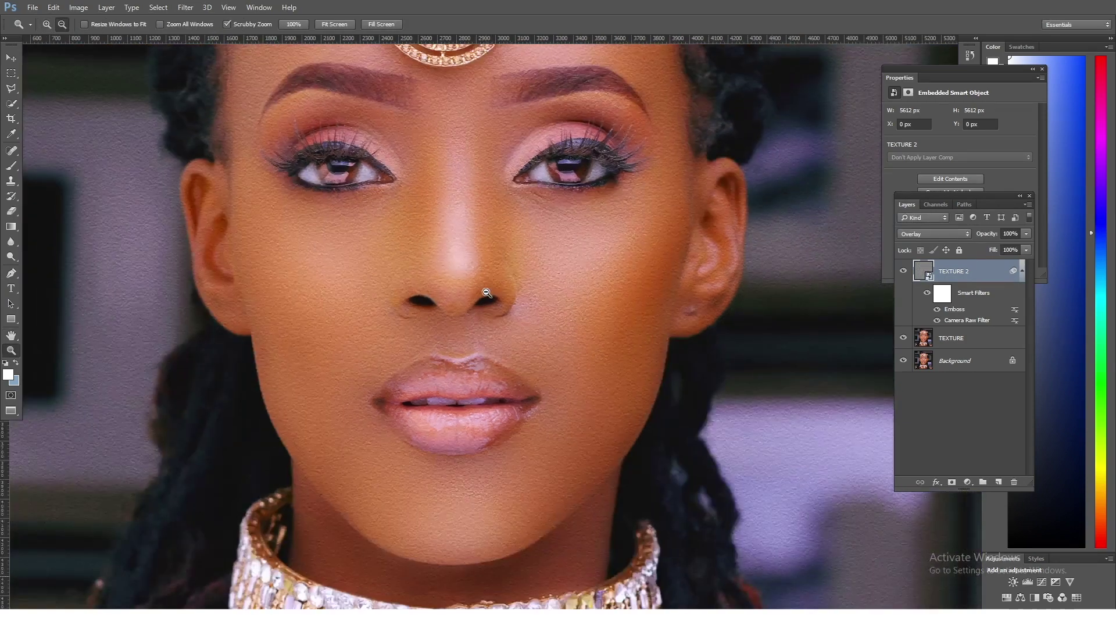
pyautogui.keyDown('alt'); pyautogui.click(506, 321); pyautogui.keyUp('alt')
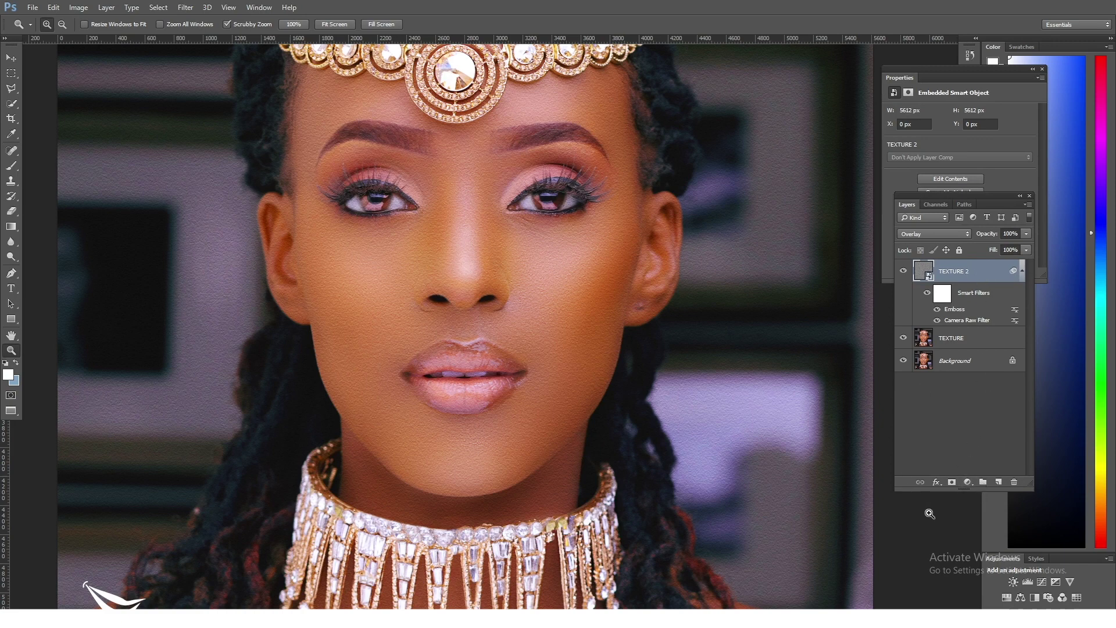
pyautogui.click(952, 483)
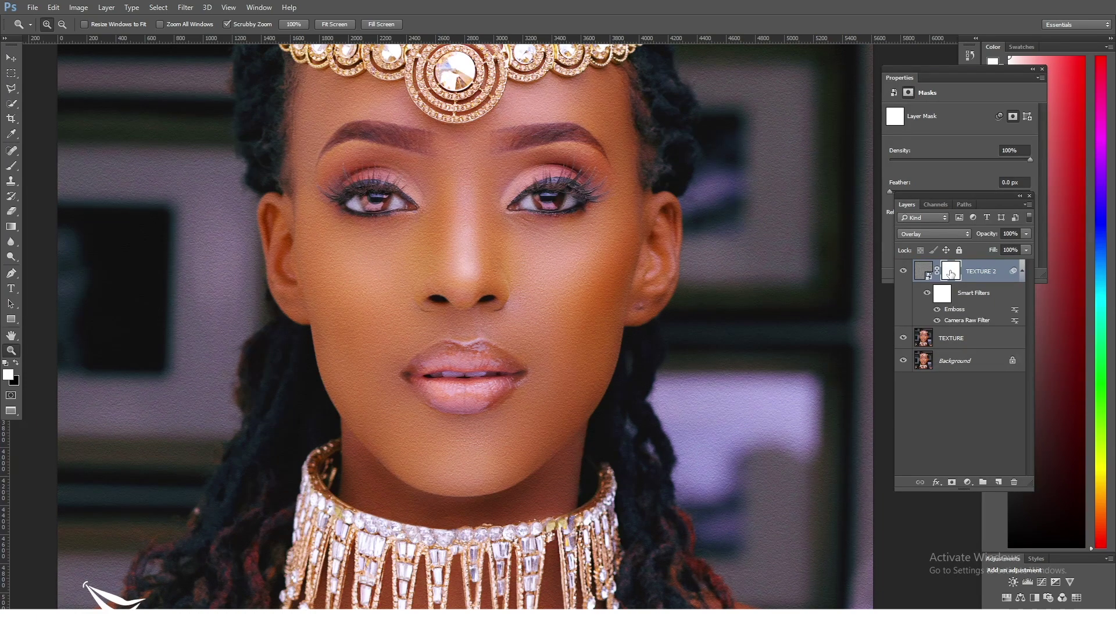
# - Invert the TEXTURE 2 mask to black with Ctrl+I and zoom in on the face
pyautogui.hotkey('ctrl', 'i')
pyautogui.click(510, 230)
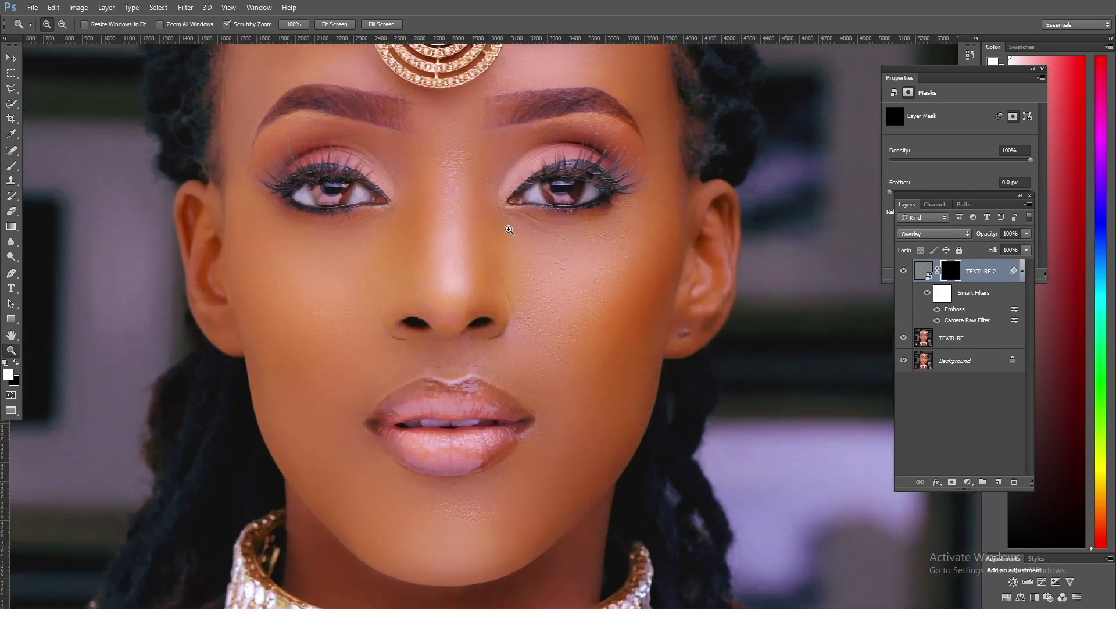
pyautogui.click(510, 231)
pyautogui.moveTo(578, 356); pyautogui.dragTo(581, 309)
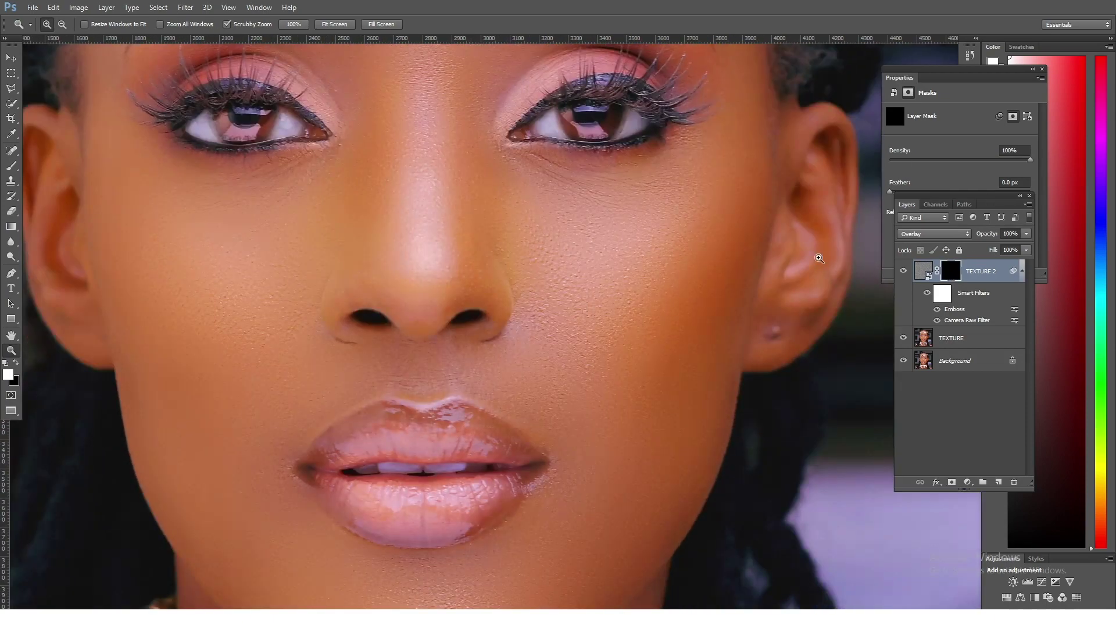
# - Select the Brush tool and enlarge the soft brush to 1860 px
pyautogui.click(11, 166)
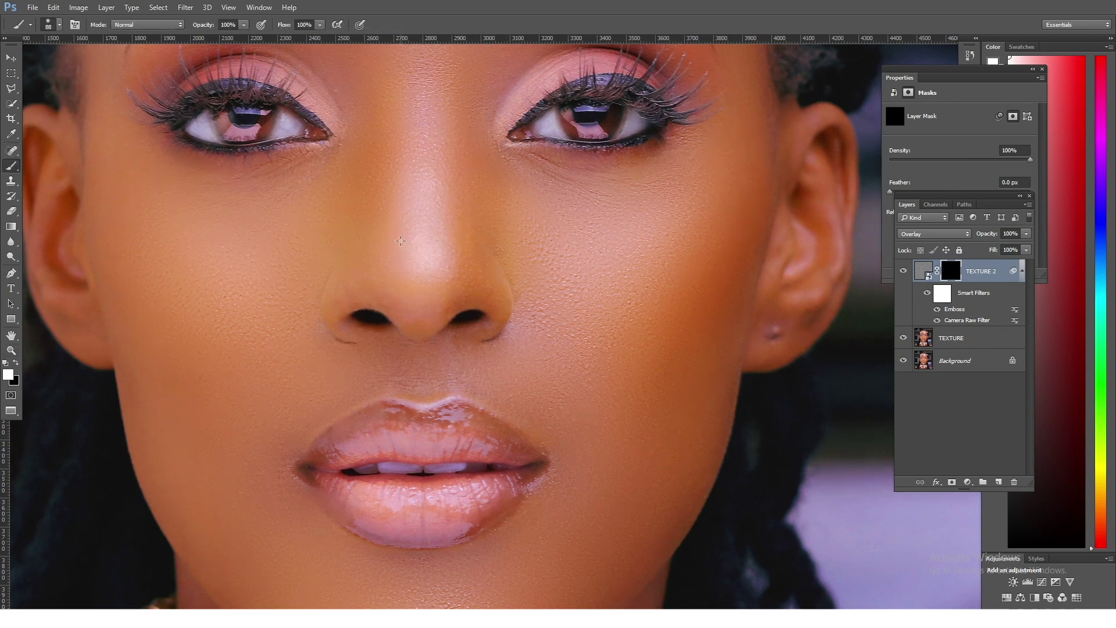
pyautogui.rightClick(400, 240)
pyautogui.click(534, 269)
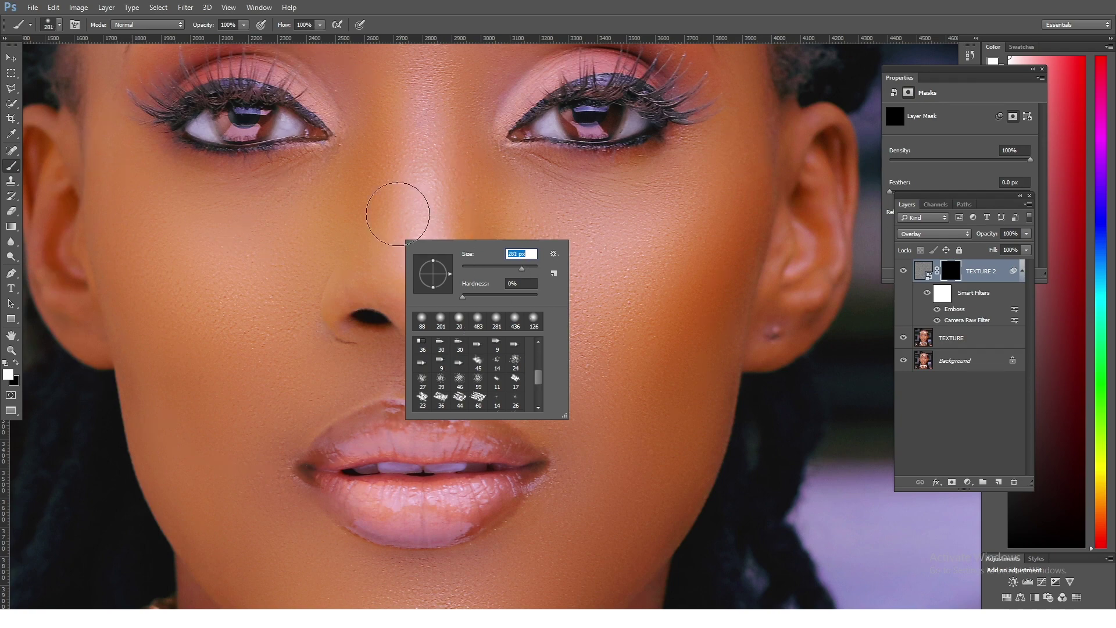
# - Set the brush to 498 px and paint the mask white over both cheeks
pyautogui.click(536, 268)
pyautogui.moveTo(535, 268); pyautogui.dragTo(530, 268)
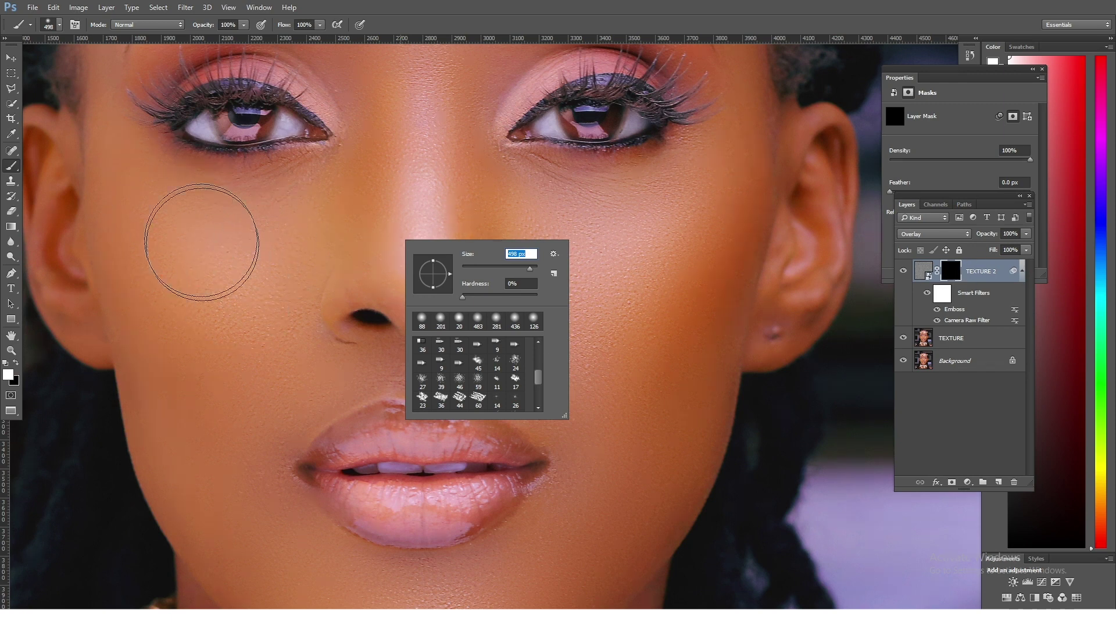
pyautogui.click(210, 256)
pyautogui.moveTo(237, 287)
pyautogui.mouseDown()
pyautogui.moveTo(250, 307)
pyautogui.moveTo(262, 256)
pyautogui.moveTo(232, 341)
pyautogui.moveTo(250, 366)
pyautogui.mouseUp()
pyautogui.moveTo(612, 252)
pyautogui.mouseDown()
pyautogui.moveTo(556, 242)
pyautogui.moveTo(641, 265)
pyautogui.moveTo(675, 215)
pyautogui.moveTo(562, 401)
pyautogui.moveTo(606, 390)
pyautogui.moveTo(581, 386)
pyautogui.moveTo(577, 340)
pyautogui.moveTo(559, 343)
pyautogui.moveTo(491, 244)
pyautogui.moveTo(647, 259)
pyautogui.moveTo(671, 207)
pyautogui.moveTo(610, 343)
pyautogui.moveTo(465, 170)
pyautogui.moveTo(421, 96)
pyautogui.mouseUp()
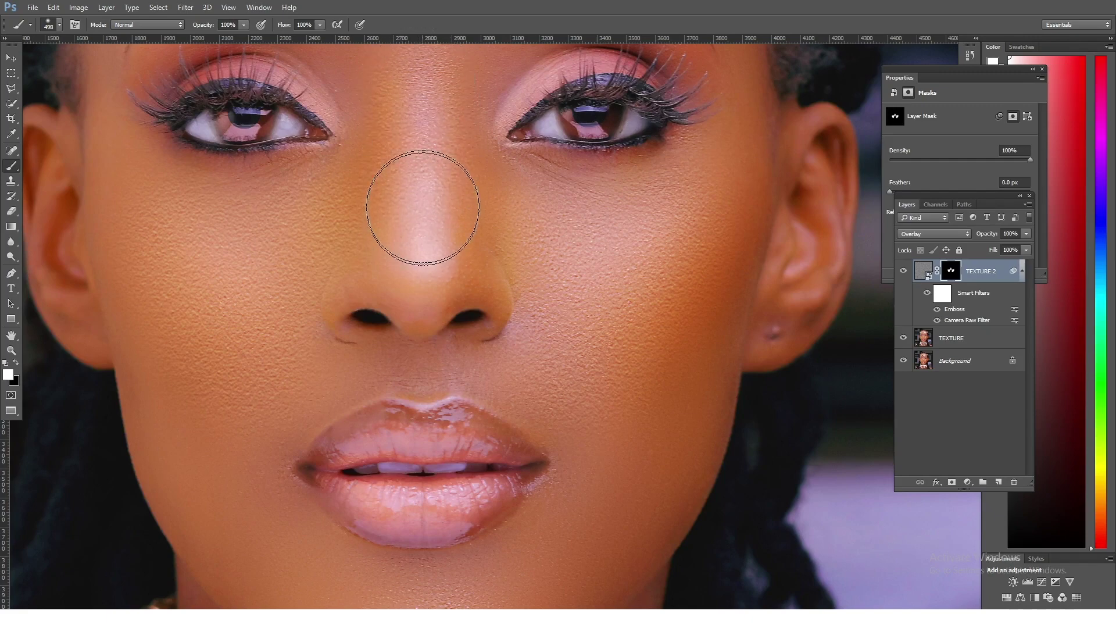
pyautogui.scroll(3, 426, 233)
# - Shrink the brush to 374 px, lower flow to 39%, and paint over nose, chin and cheek
pyautogui.rightClick(419, 226)
pyautogui.moveTo(541, 252); pyautogui.dragTo(536, 251)
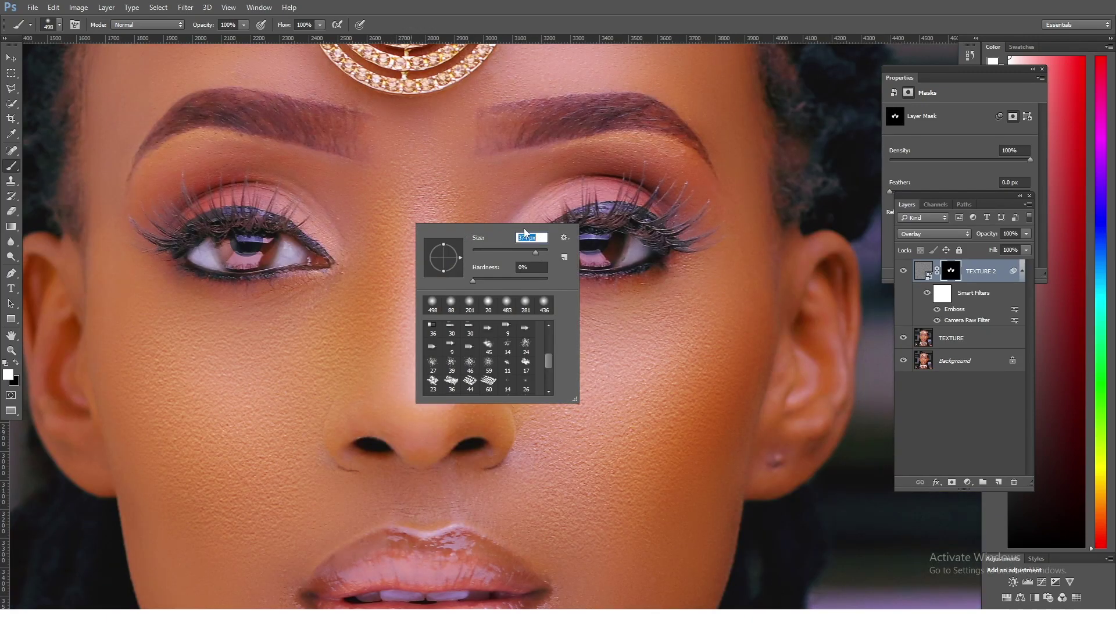
pyautogui.click(320, 24)
pyautogui.moveTo(321, 37); pyautogui.dragTo(284, 37)
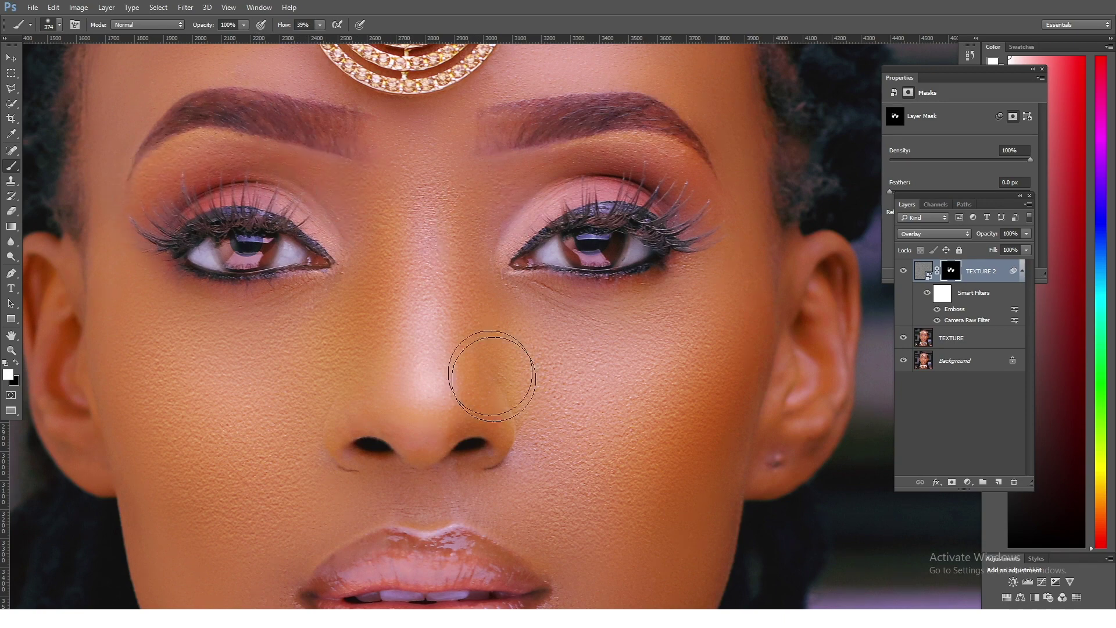
pyautogui.moveTo(648, 399); pyautogui.dragTo(648, 323)
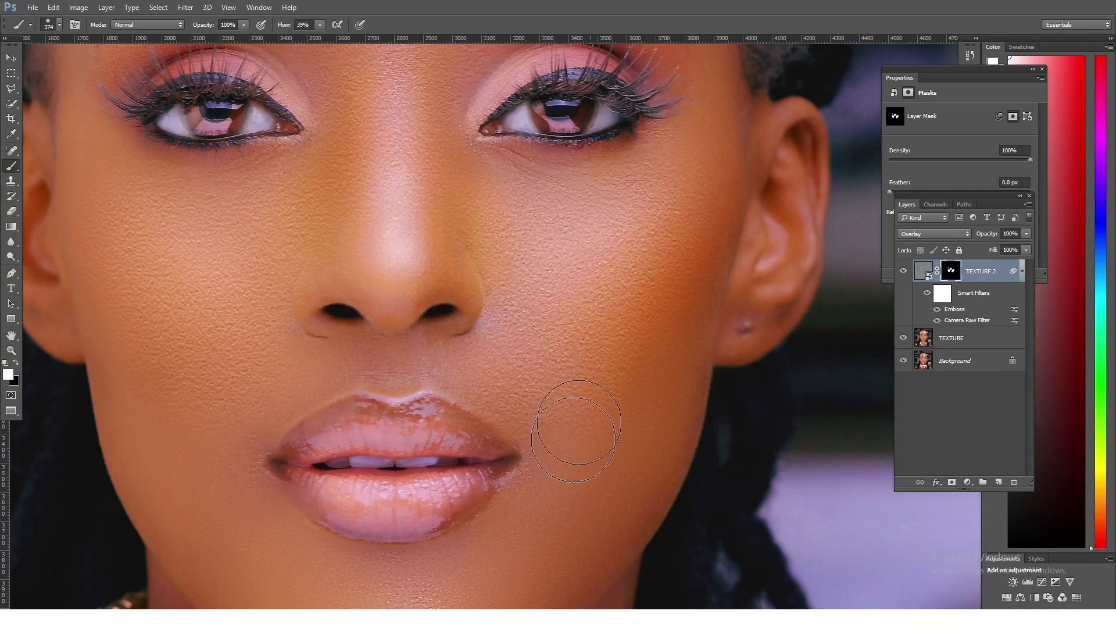
pyautogui.scroll(-5, 569, 407)
pyautogui.moveTo(428, 513)
pyautogui.mouseDown()
pyautogui.moveTo(431, 479)
pyautogui.moveTo(285, 464)
pyautogui.moveTo(355, 488)
pyautogui.moveTo(222, 395)
pyautogui.moveTo(146, 291)
pyautogui.moveTo(266, 433)
pyautogui.moveTo(195, 315)
pyautogui.mouseUp()
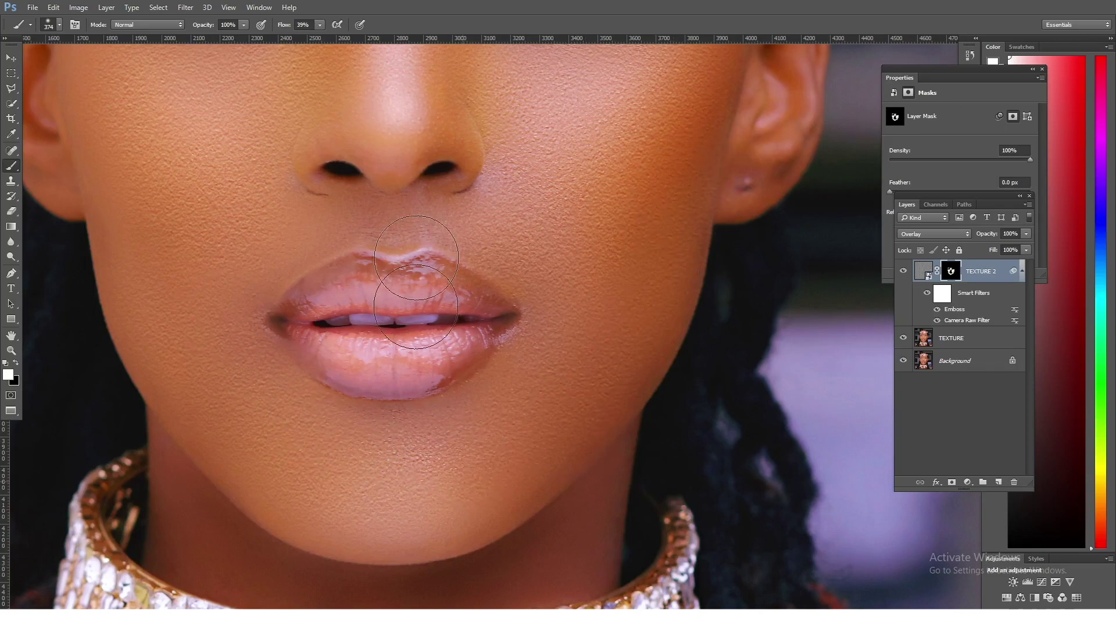
# - Pan up to the forehead and paint the mask white across it and the left temple
pyautogui.scroll(3, 381, 238)
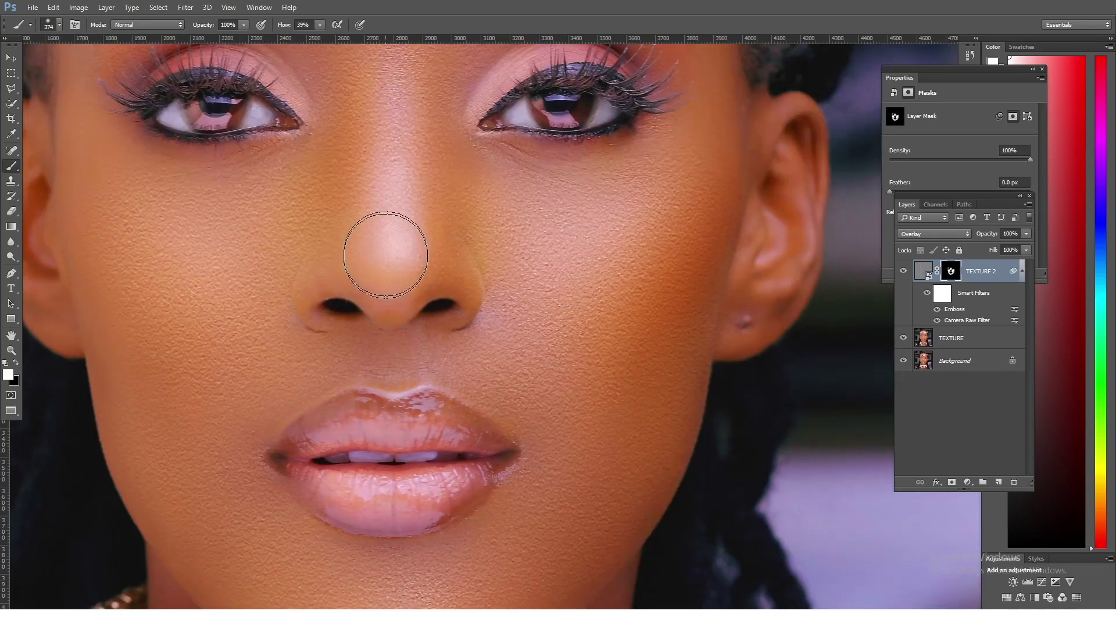
pyautogui.scroll(5, 388, 221)
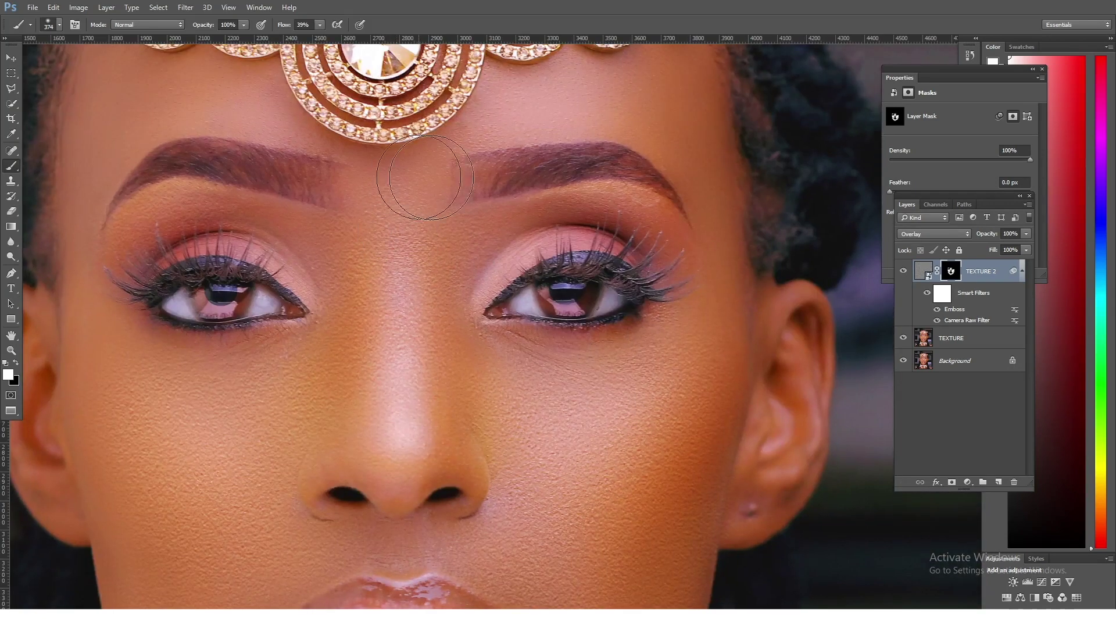
pyautogui.scroll(1, 461, 229)
pyautogui.hscroll(1, 461, 229)
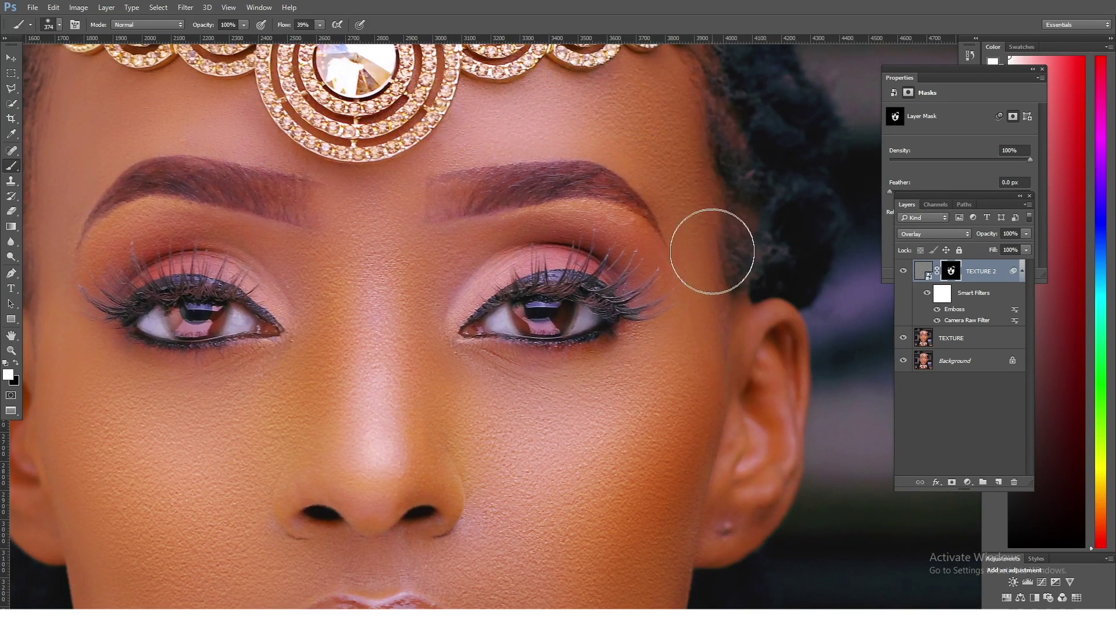
pyautogui.scroll(1, 318, 209)
pyautogui.scroll(3, 317, 209)
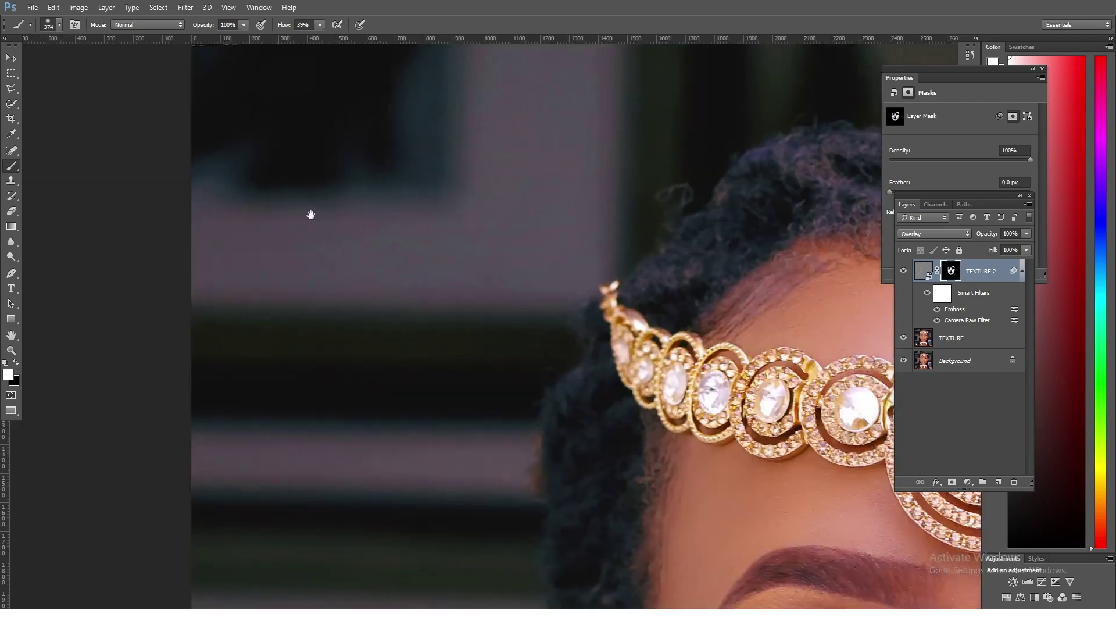
pyautogui.hscroll(2, 309, 217)
pyautogui.moveTo(518, 268)
pyautogui.mouseDown()
pyautogui.moveTo(648, 291)
pyautogui.moveTo(665, 311)
pyautogui.mouseUp()
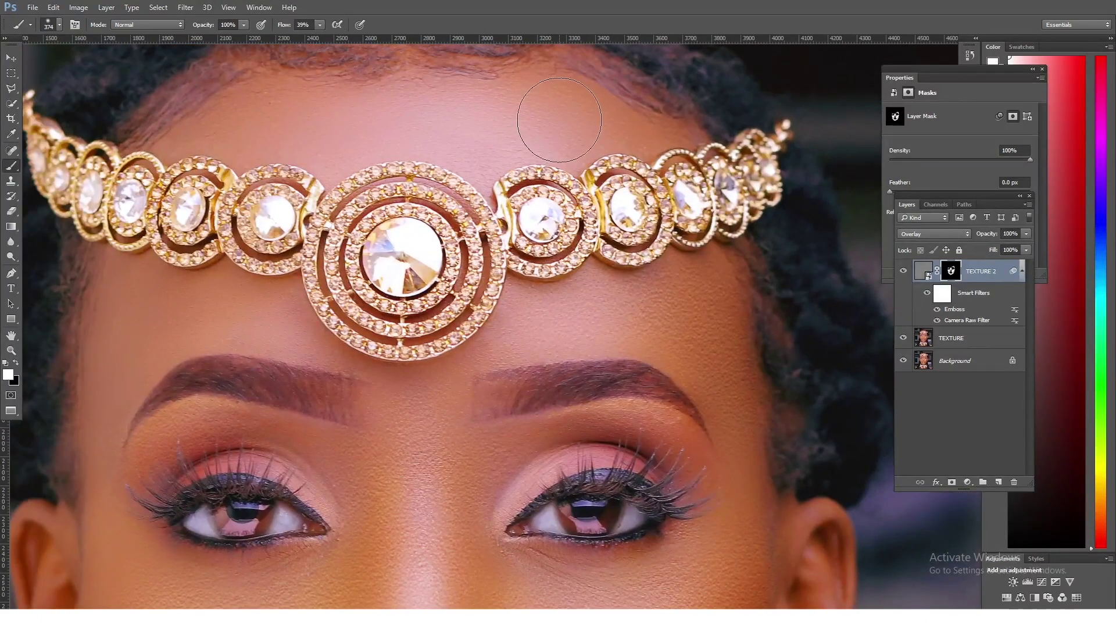
pyautogui.moveTo(399, 122)
pyautogui.mouseDown()
pyautogui.moveTo(269, 124)
pyautogui.moveTo(317, 119)
pyautogui.mouseUp()
pyautogui.moveTo(116, 318)
pyautogui.mouseDown()
pyautogui.moveTo(237, 312)
pyautogui.moveTo(135, 298)
pyautogui.moveTo(134, 212)
pyautogui.mouseUp()
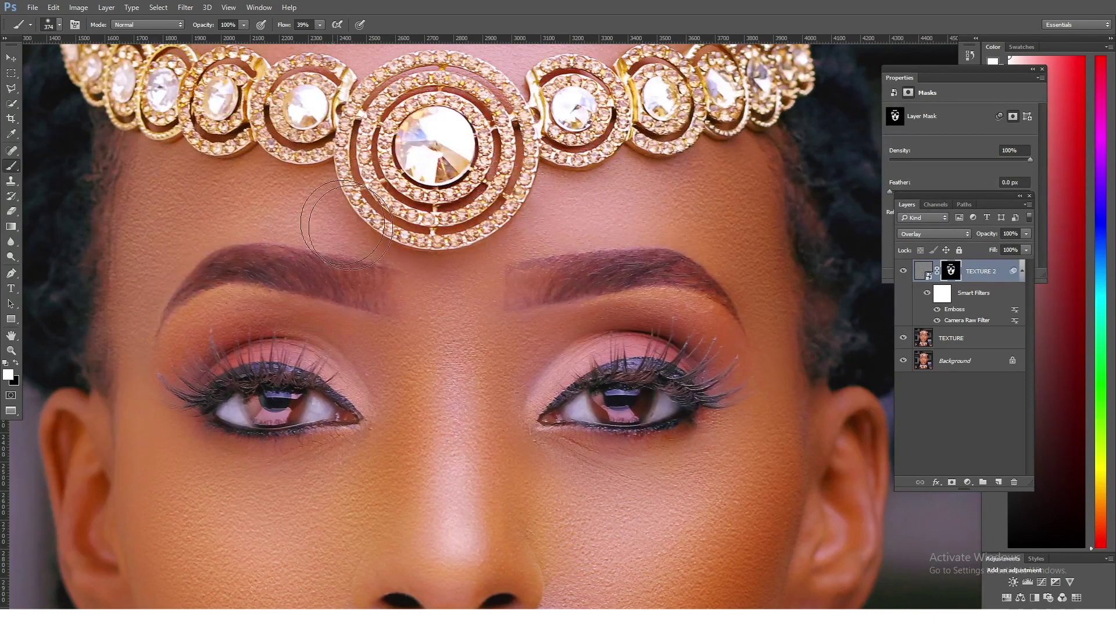
# - Scroll back down and zoom out to view the whole textured face
pyautogui.scroll(-5, 445, 285)
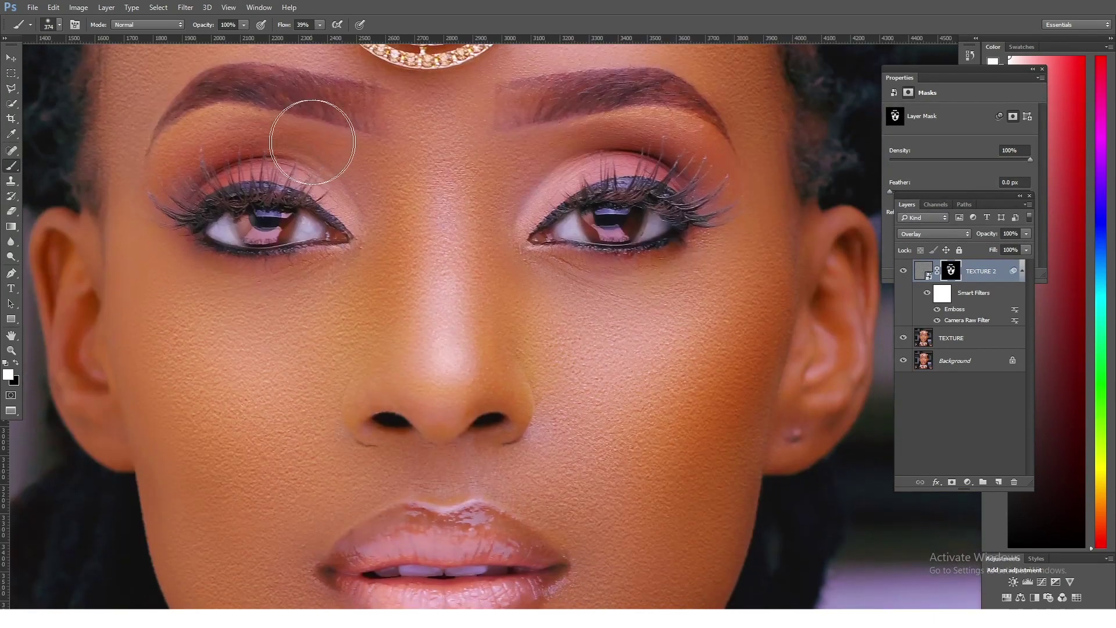
pyautogui.scroll(-3, 387, 257)
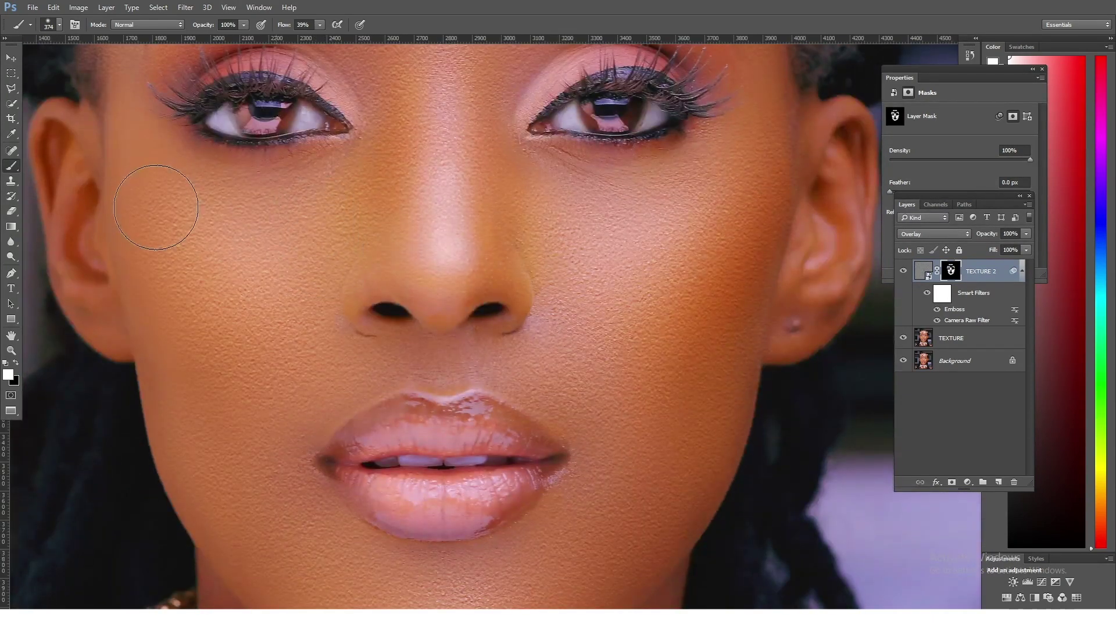
pyautogui.scroll(-4, 209, 242)
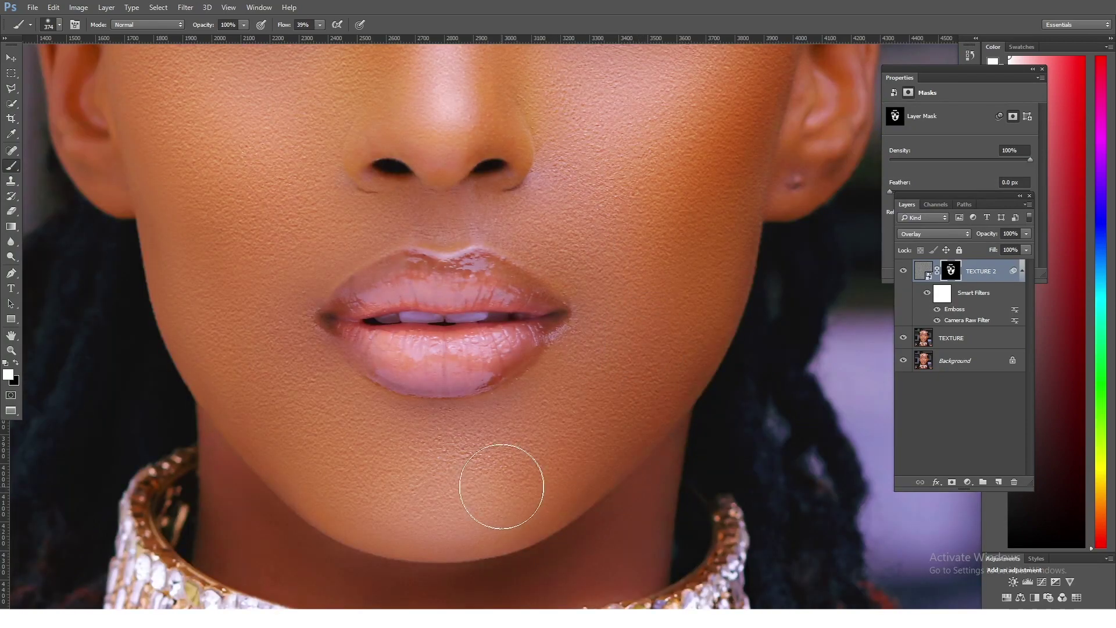
pyautogui.scroll(-1, 480, 423)
pyautogui.scroll(-4, 480, 423)
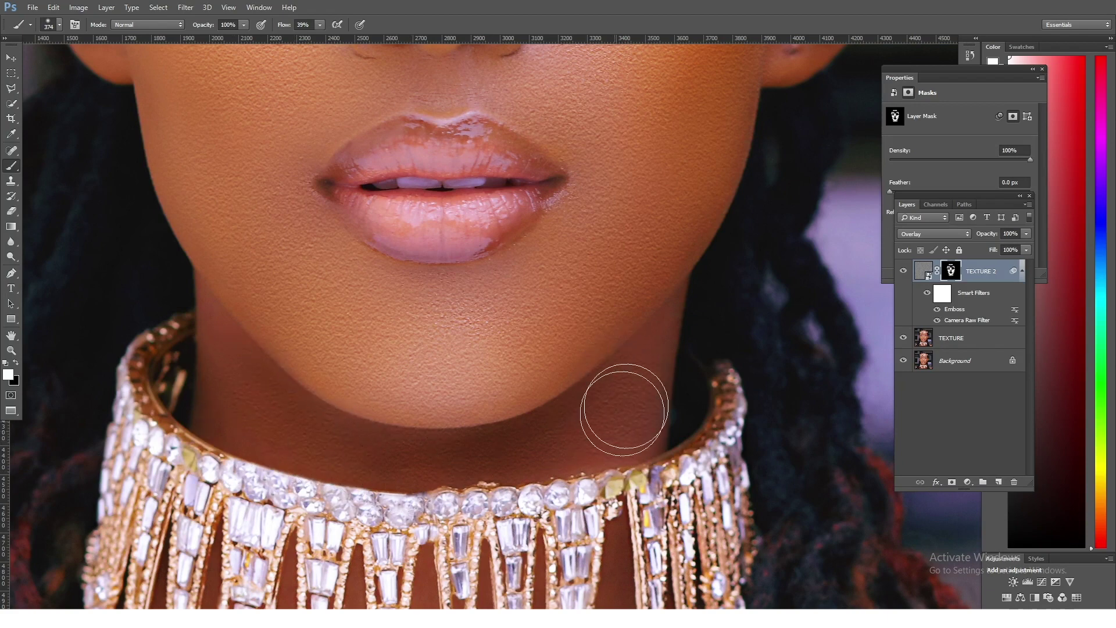
pyautogui.keyDown('alt'); pyautogui.click(387, 362); pyautogui.keyUp('alt')
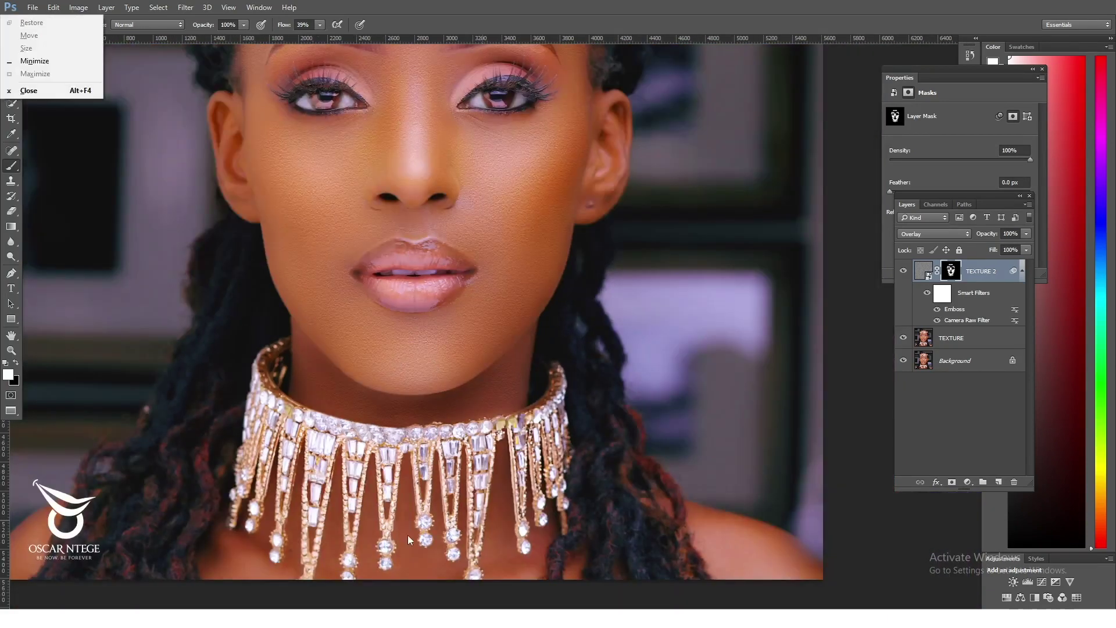
# - Paint the remaining forehead, headpiece, nostril and chin skin onto the TEXTURE 2 mask, then zoom out to the full portrait
pyautogui.press('Escape')
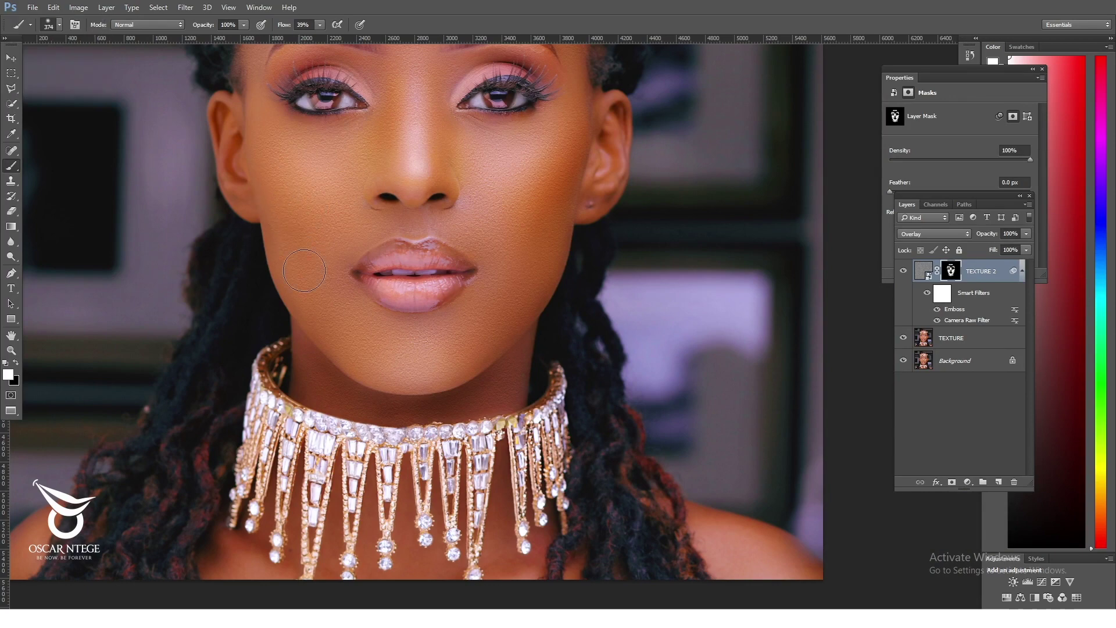
pyautogui.moveTo(327, 232); pyautogui.dragTo(331, 320)
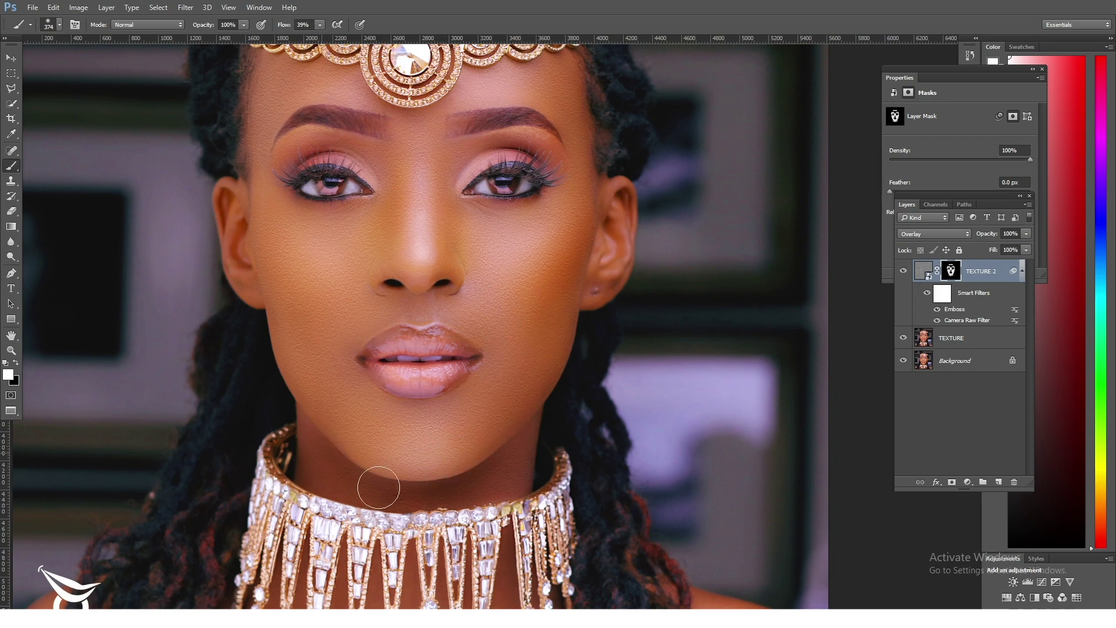
pyautogui.moveTo(454, 504); pyautogui.dragTo(432, 372)
pyautogui.hotkey('ctrl', 'r')
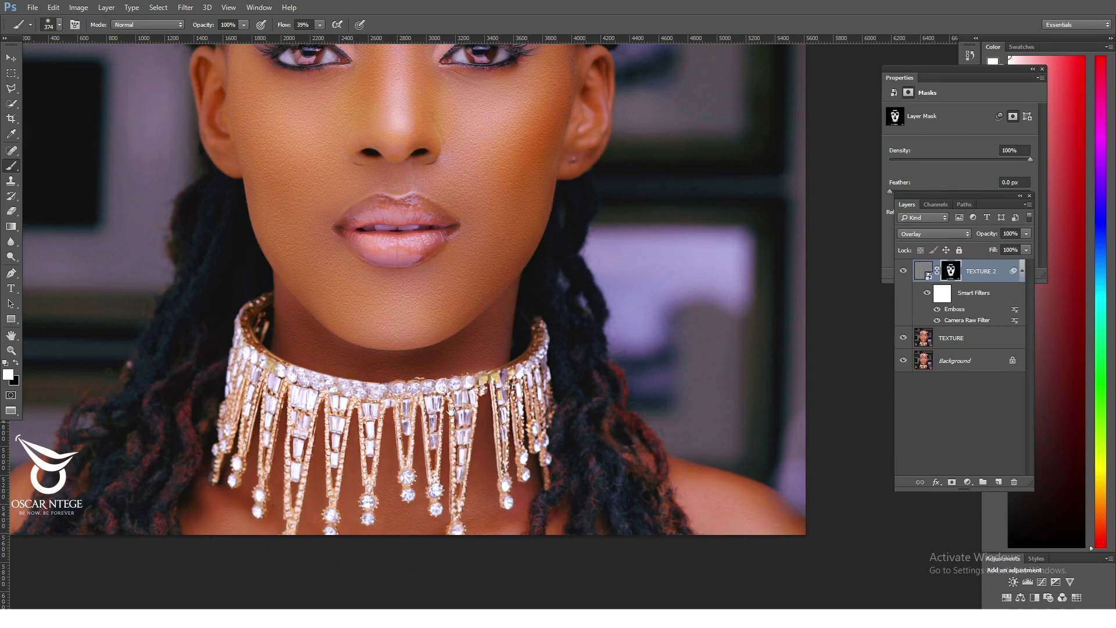
pyautogui.moveTo(441, 346); pyautogui.dragTo(435, 471)
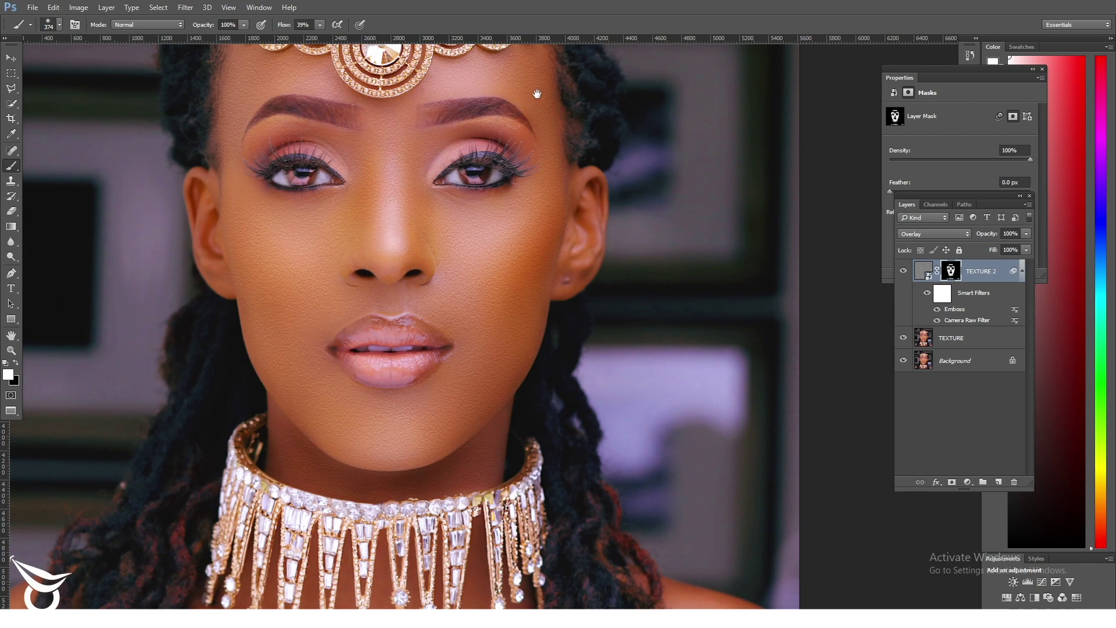
pyautogui.moveTo(538, 94); pyautogui.dragTo(539, 148)
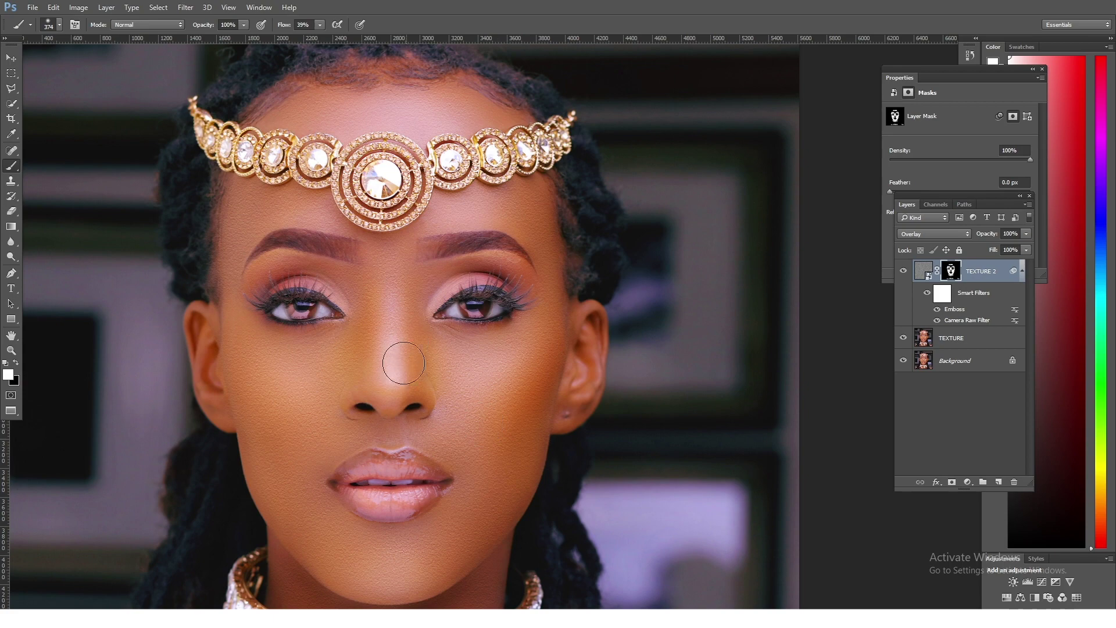
pyautogui.keyDown('alt'); pyautogui.click(425, 417); pyautogui.keyUp('alt')
pyautogui.press('Escape')
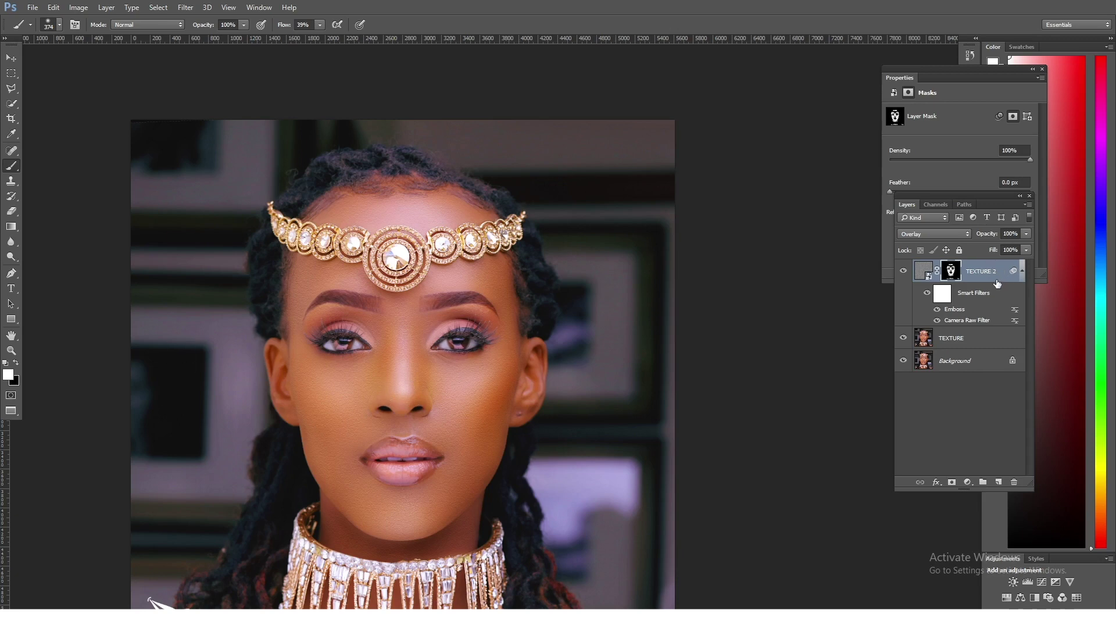
# - Duplicate TEXTURE 2 into a visible TEXTURE 2 copy layer, with its mask and smart filters
pyautogui.moveTo(998, 284); pyautogui.dragTo(999, 482)
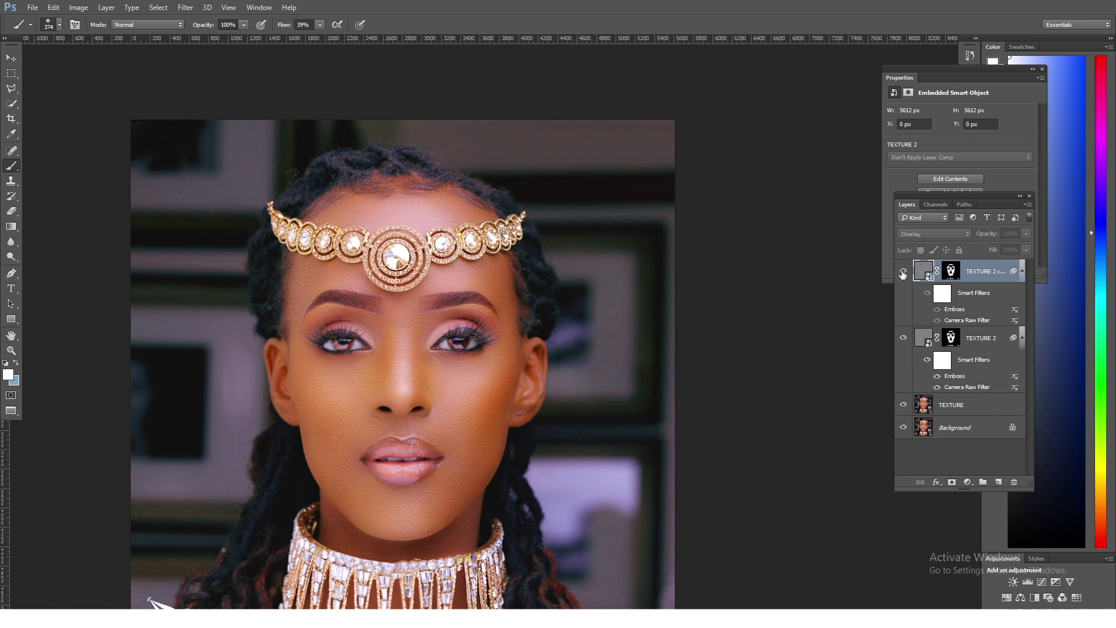
pyautogui.click(903, 272)
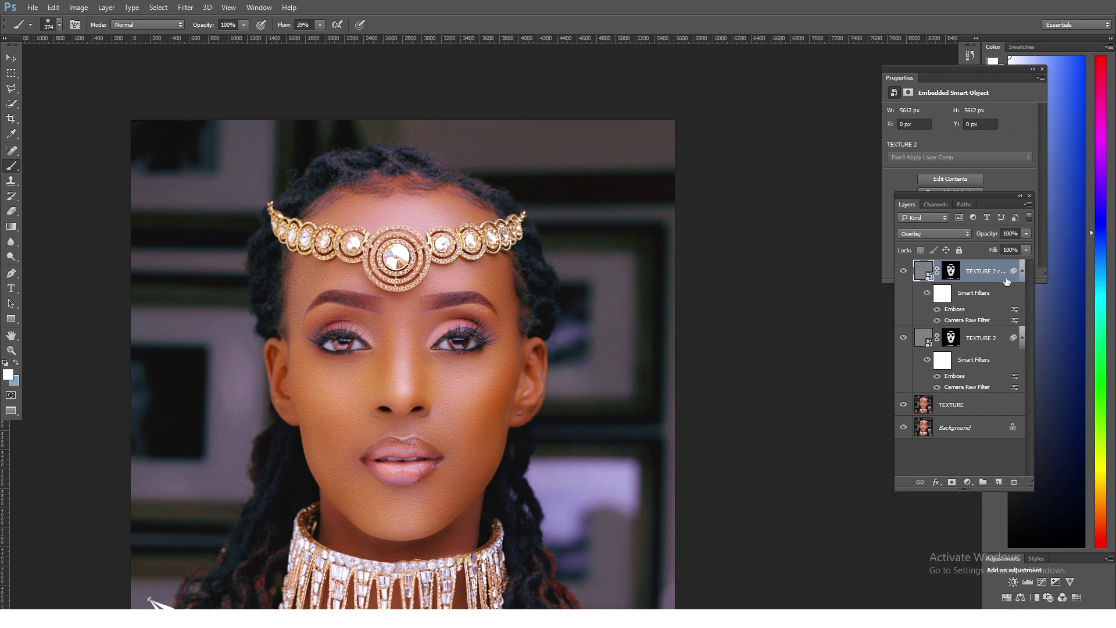
# - Delete the TEXTURE 2 copy, place TEXTURE 2 in a new Group 1, and zoom on the eyes and nose
pyautogui.moveTo(1007, 281); pyautogui.dragTo(1015, 483)
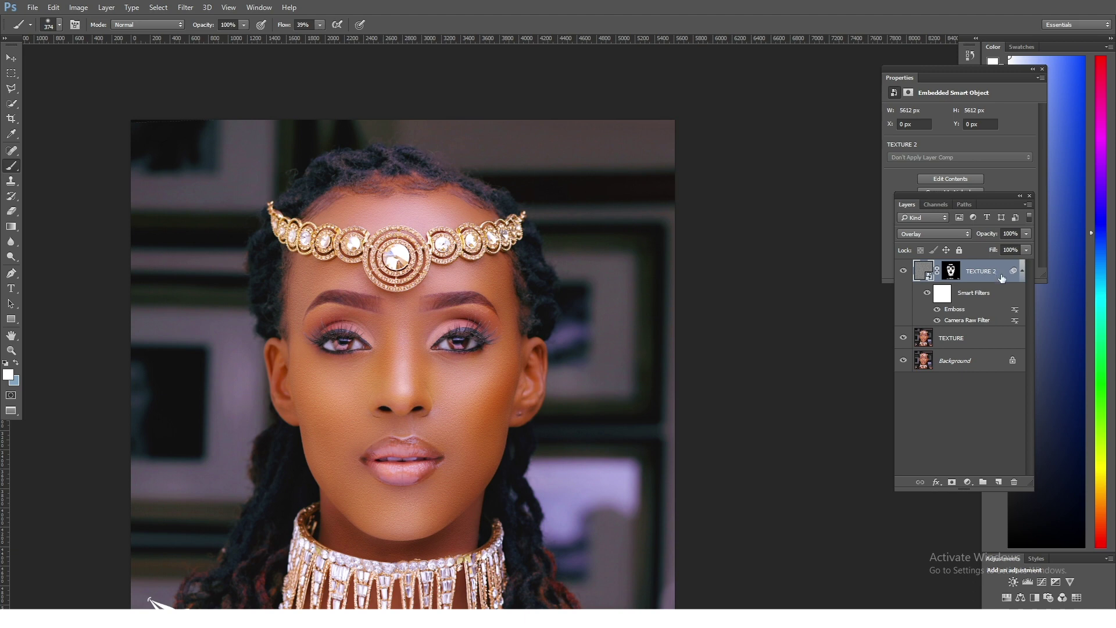
pyautogui.moveTo(1002, 278); pyautogui.dragTo(983, 482)
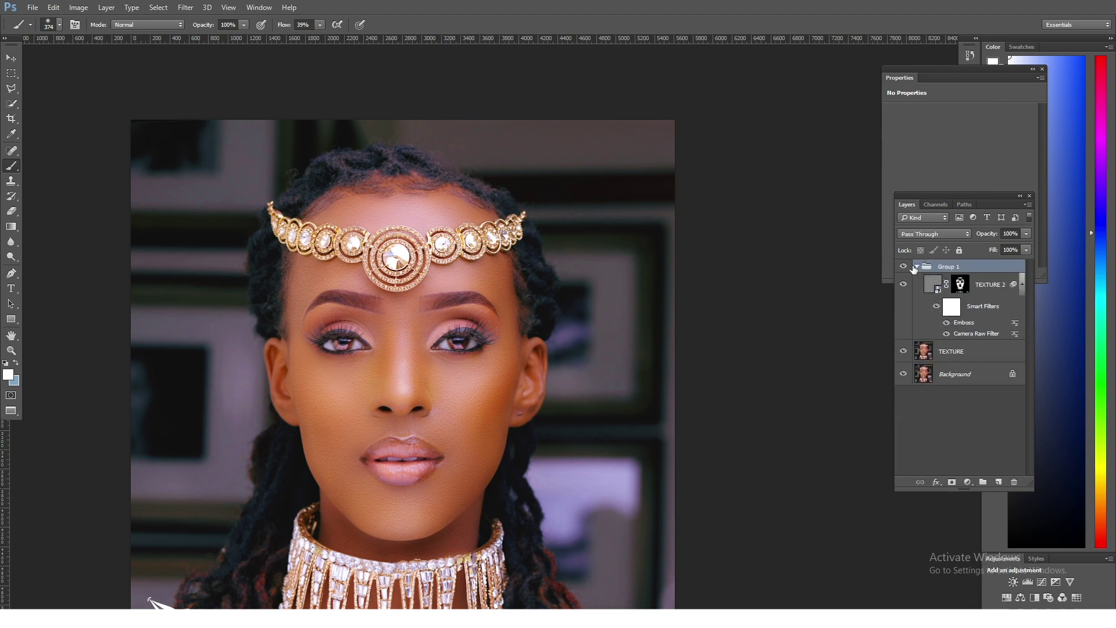
pyautogui.click(11, 351)
pyautogui.moveTo(423, 336); pyautogui.dragTo(478, 275)
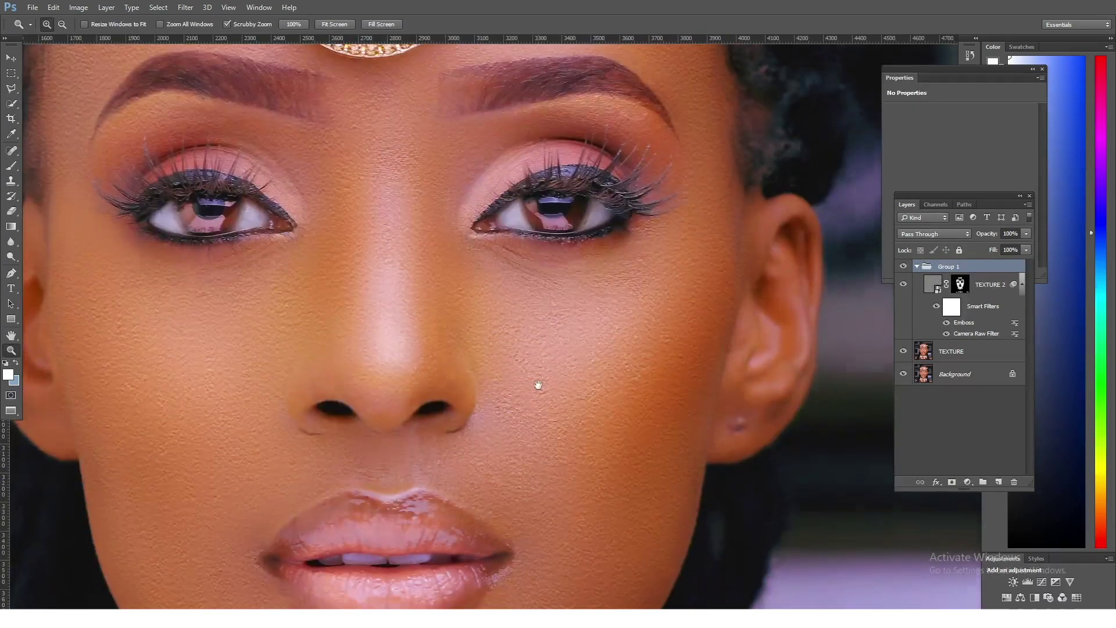
# - Toggle Group 1's visibility to compare the face with and without the texture
pyautogui.click(903, 267)
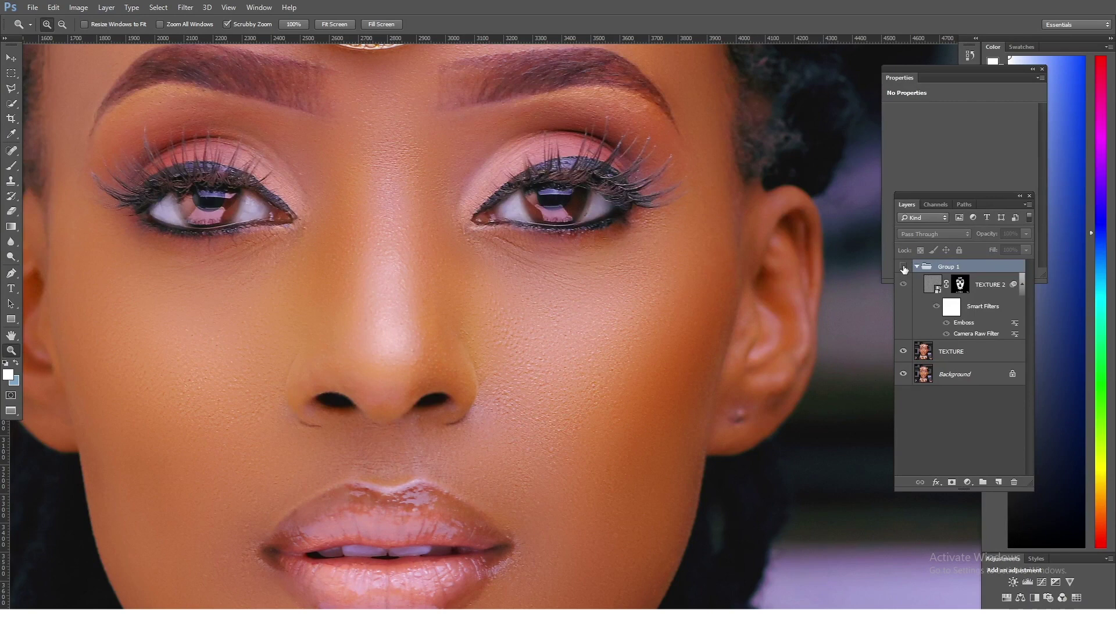
pyautogui.click(904, 267)
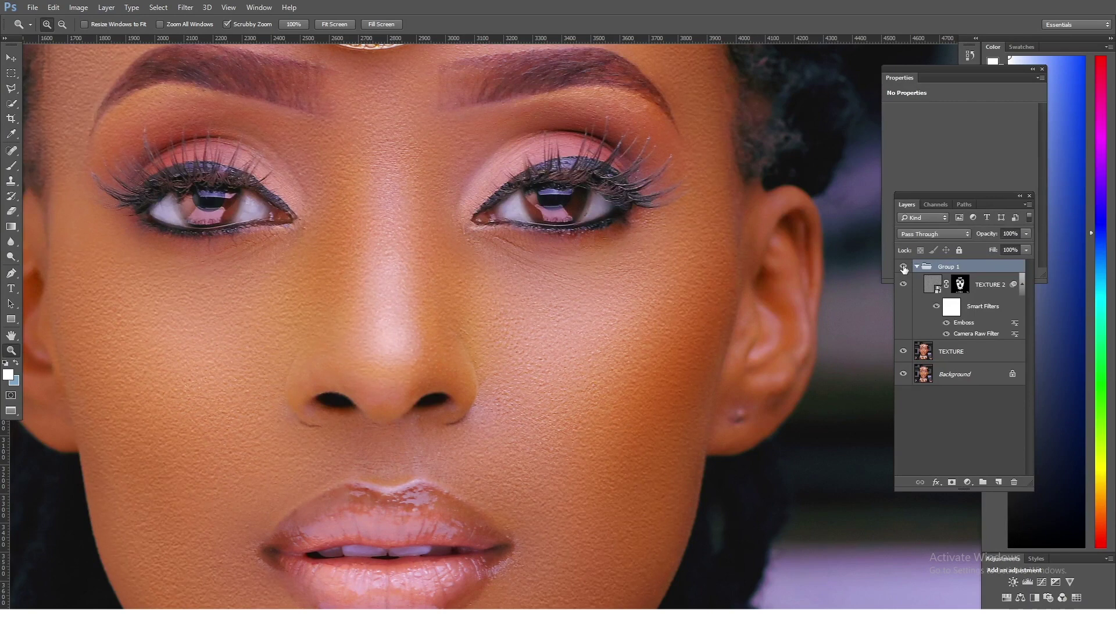
pyautogui.click(904, 267)
pyautogui.click(903, 267)
# - Reopen TEXTURE 2's Camera Raw Filter and apply grain amount 94, size 71, roughness 88
pyautogui.doubleClick(971, 334)
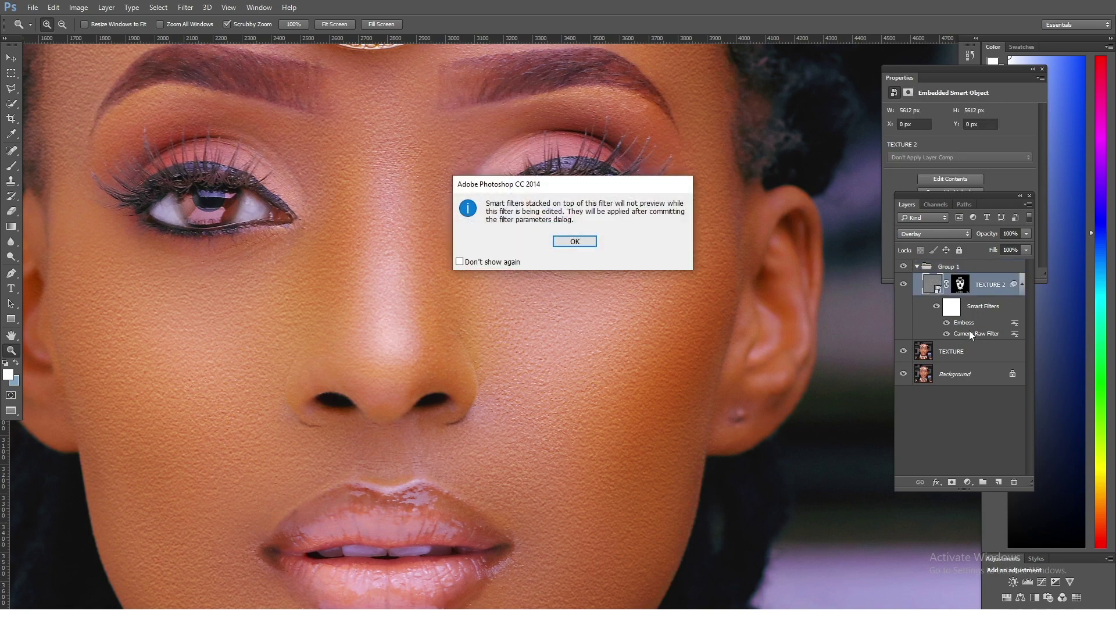
pyautogui.click(567, 249)
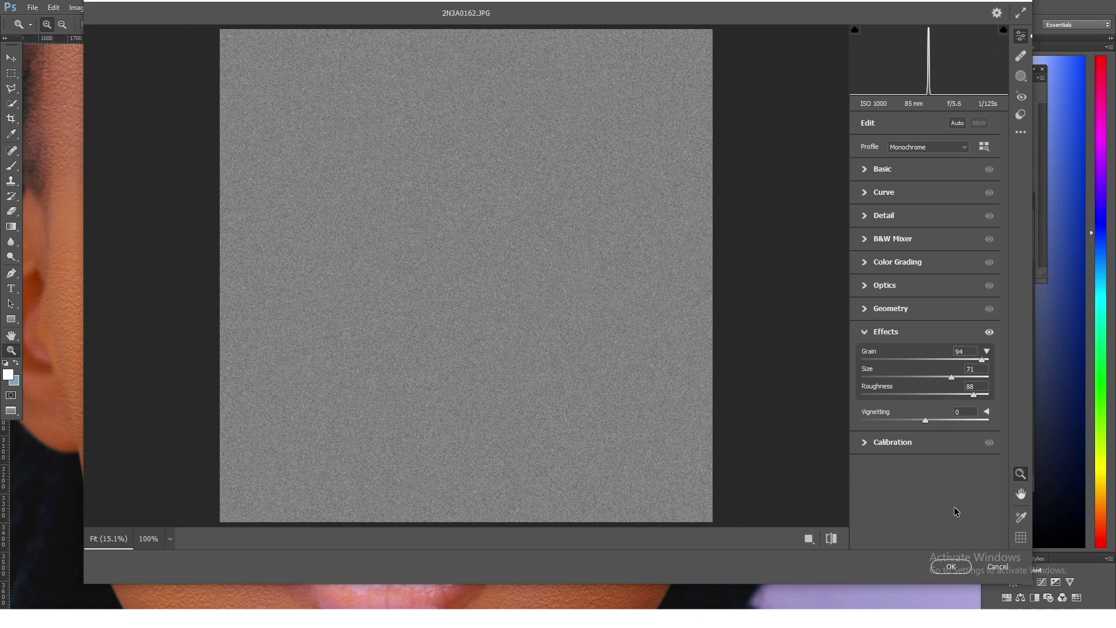
pyautogui.click(951, 567)
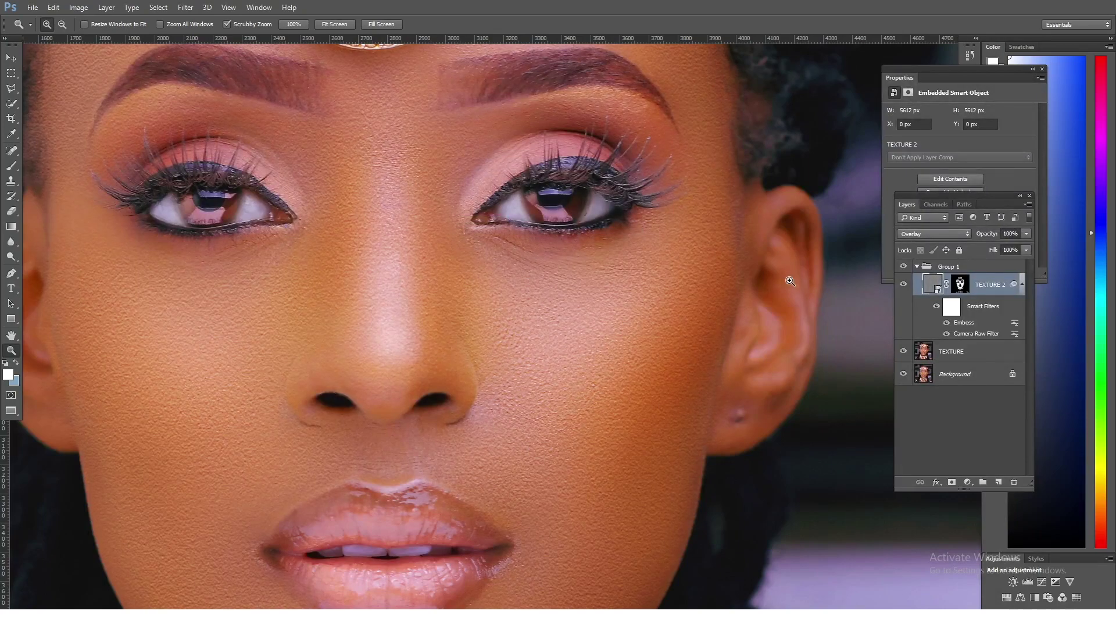
# - Compare with Group 1 hidden, collapse the group, and stamp all visible layers into Layer 1
pyautogui.click(905, 267)
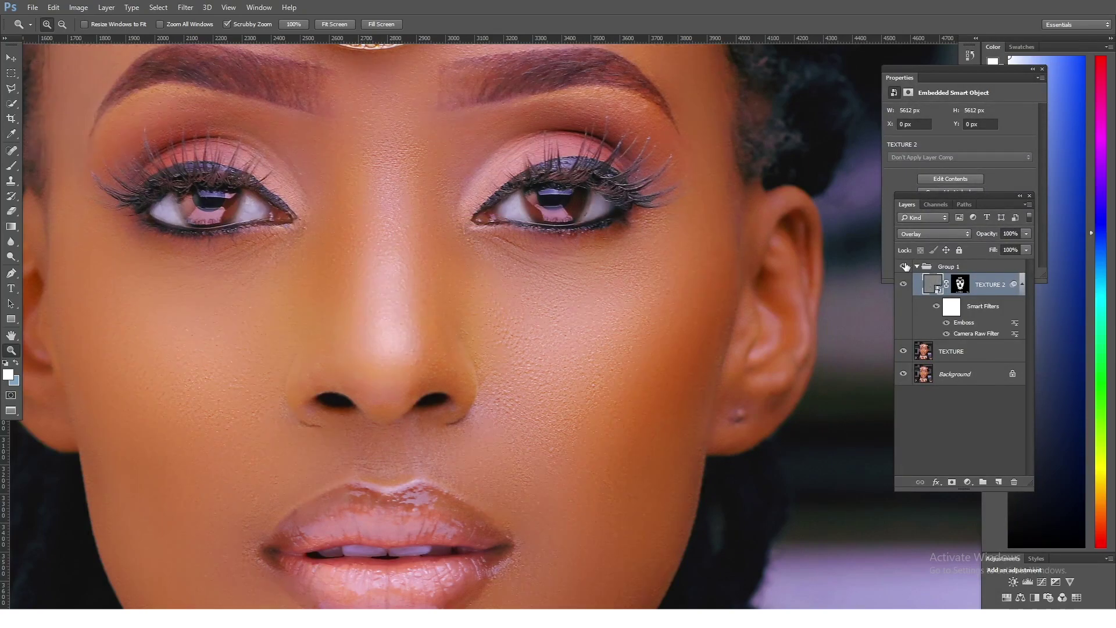
pyautogui.click(905, 266)
pyautogui.click(917, 267)
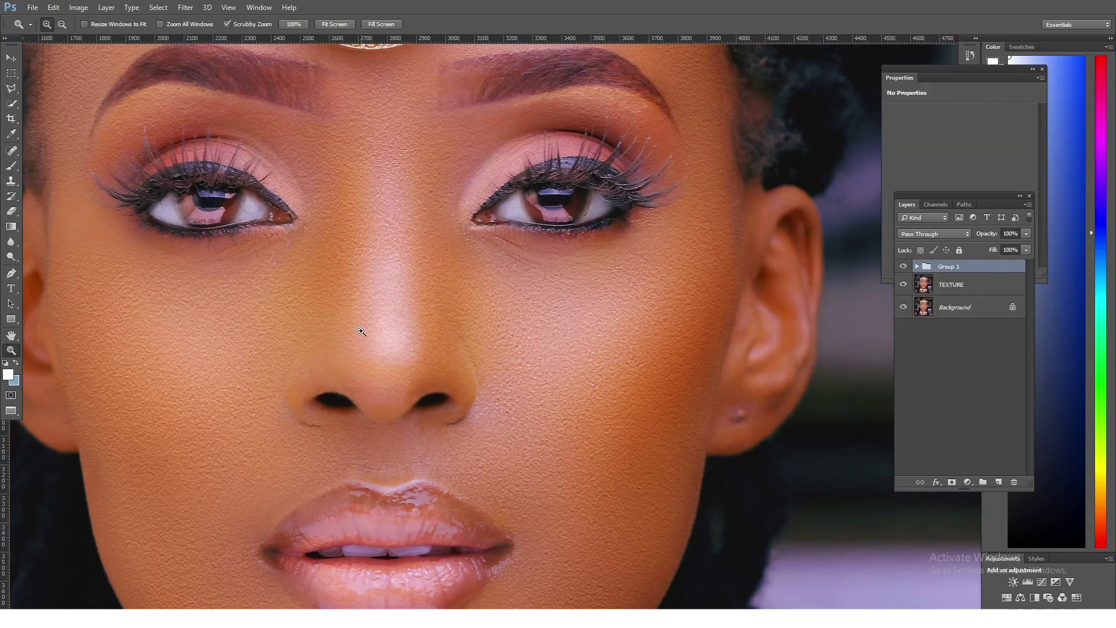
pyautogui.keyDown('alt'); pyautogui.click(381, 299); pyautogui.keyUp('alt')
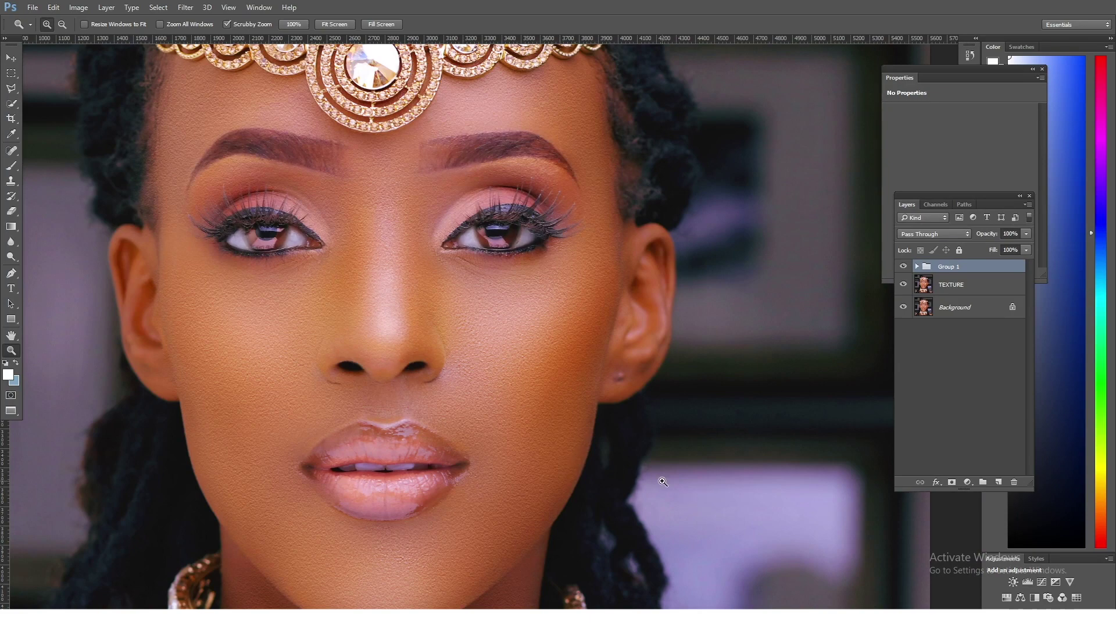
pyautogui.hotkey('ctrl', 'alt', 'shift', 'e')
pyautogui.hotkey('ctrl', '+')
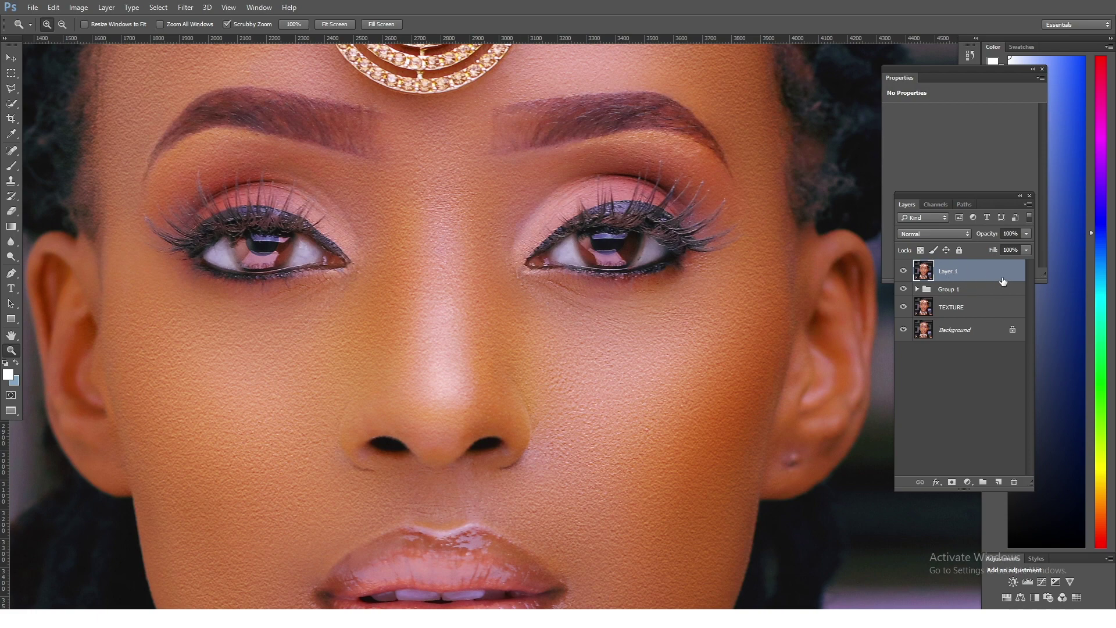
# - Remake the merged Layer 1 and rename it 'tactile'
pyautogui.moveTo(1003, 278); pyautogui.dragTo(1014, 482)
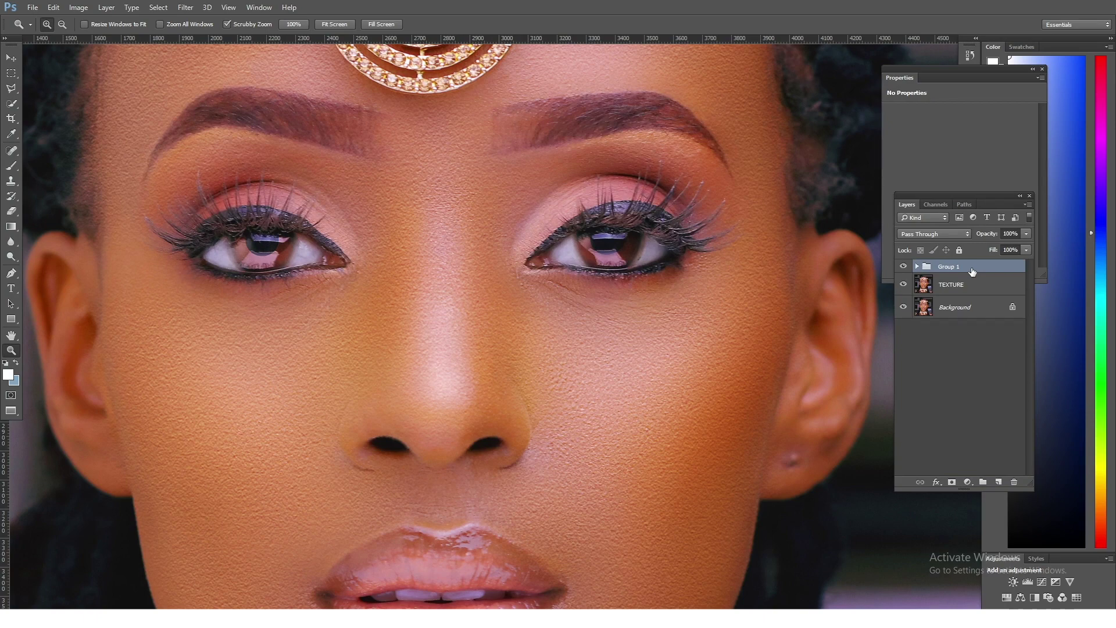
pyautogui.hotkey('ctrl', 'z')
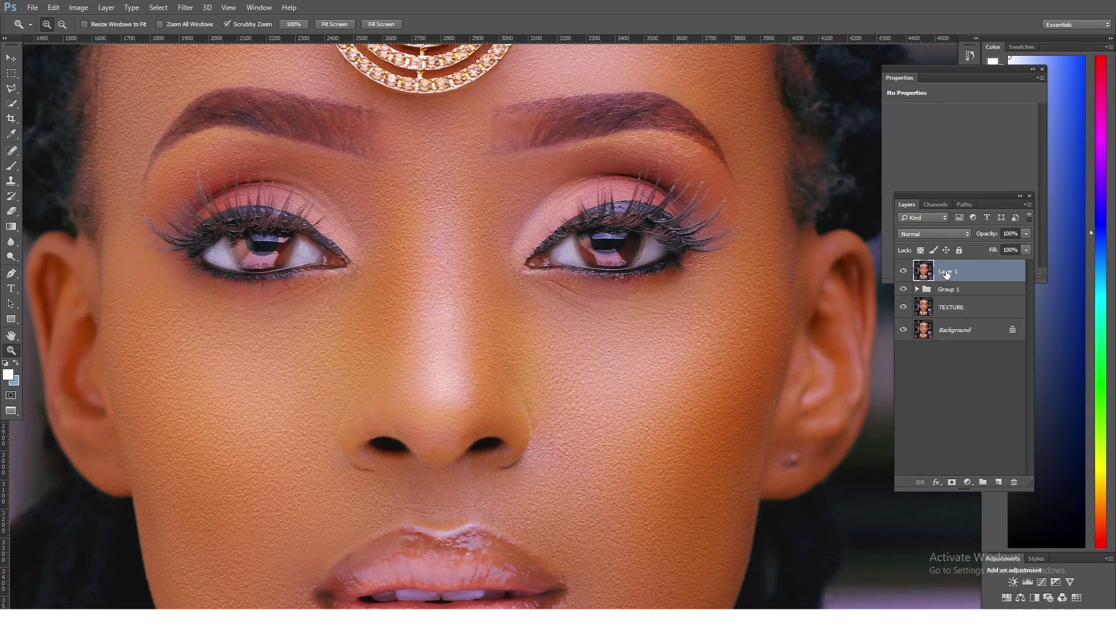
pyautogui.doubleClick(948, 274)
pyautogui.press('BackSpace')
pyautogui.write('tecy')
pyautogui.press('Return')
# - Set the tactile layer's blend mode to Vivid Light
pyautogui.click(967, 482)
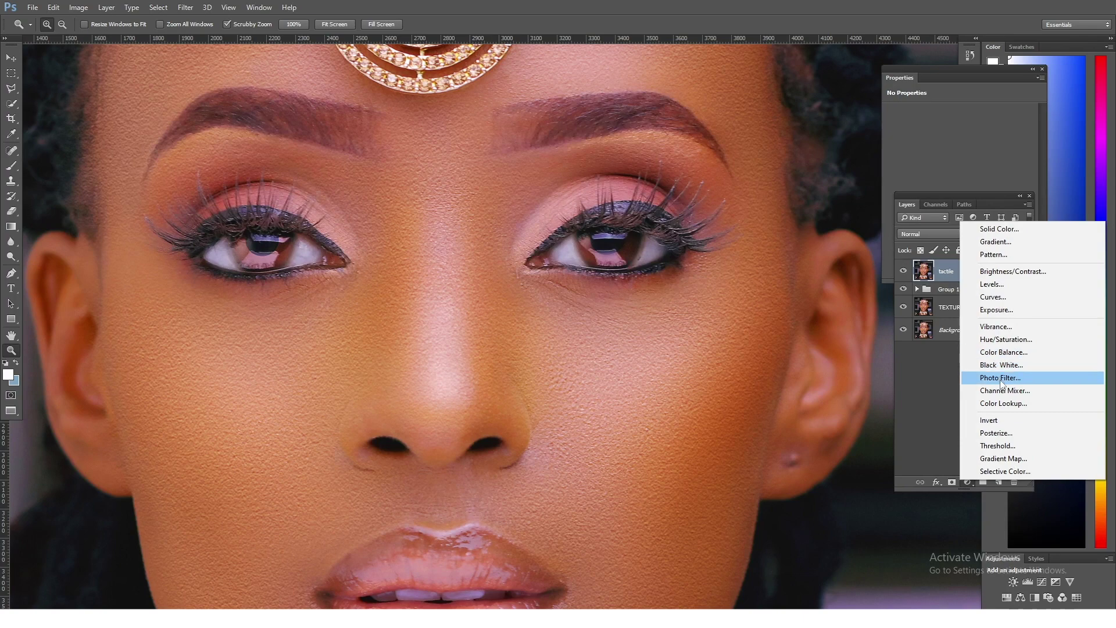
pyautogui.click(943, 272)
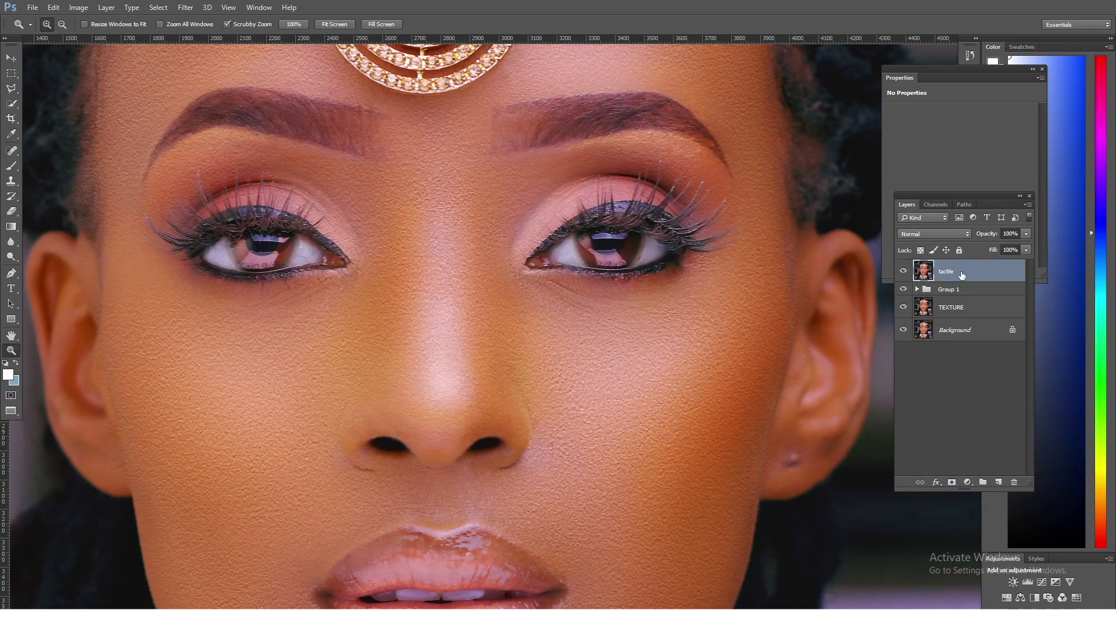
pyautogui.click(961, 235)
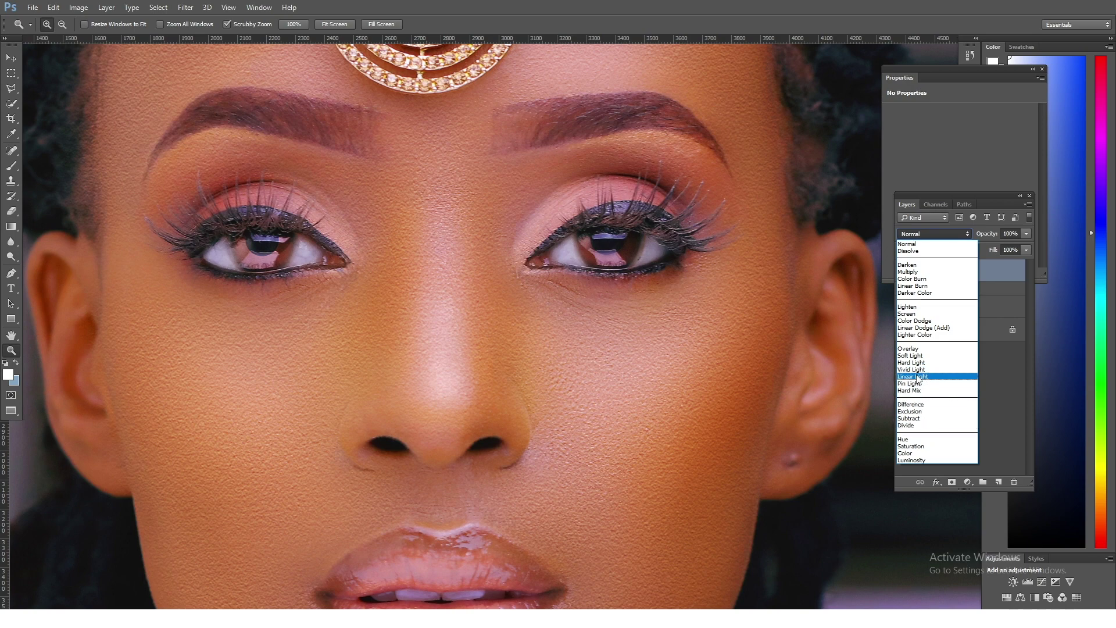
pyautogui.click(916, 369)
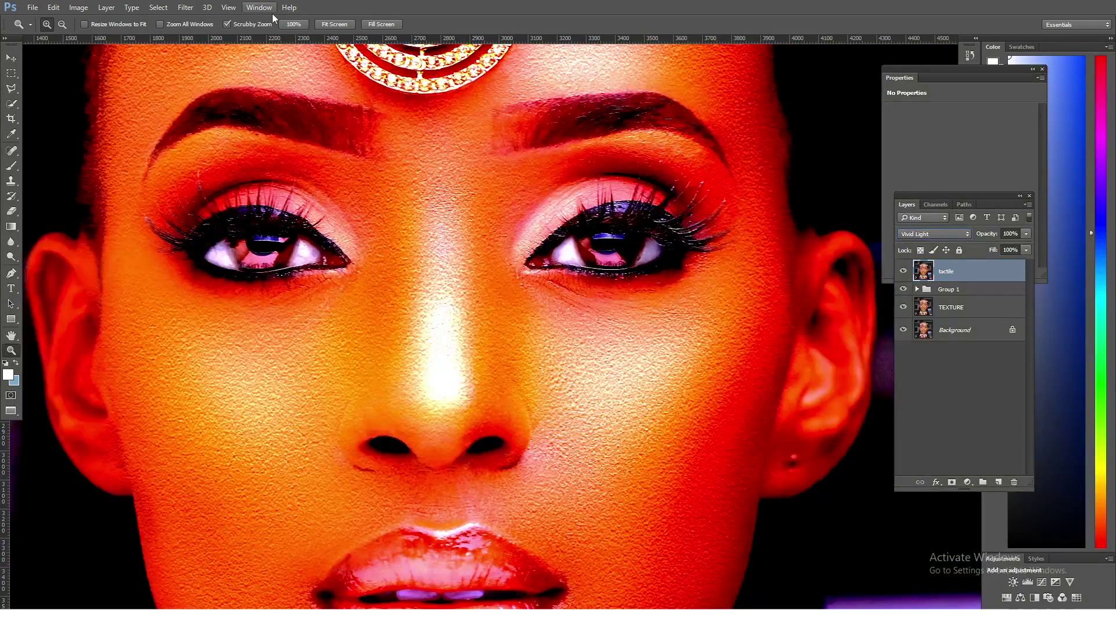
# - Apply a High Pass filter with a radius of about 4.5 pixels to the tactile layer
pyautogui.click(185, 8)
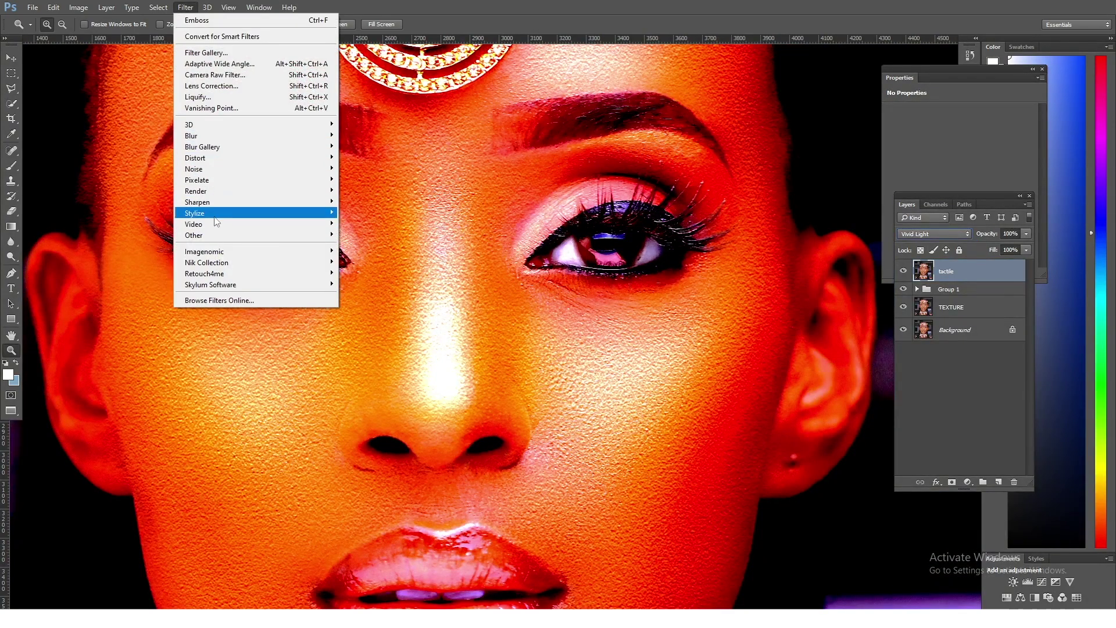
pyautogui.moveTo(261, 236)
pyautogui.click(356, 246)
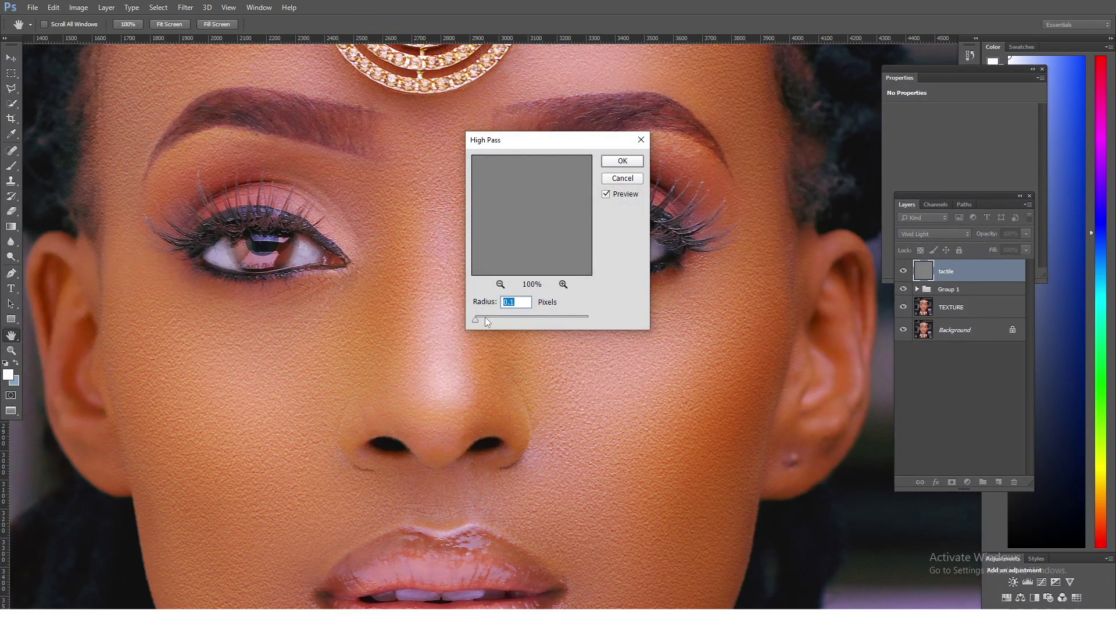
pyautogui.click(489, 319)
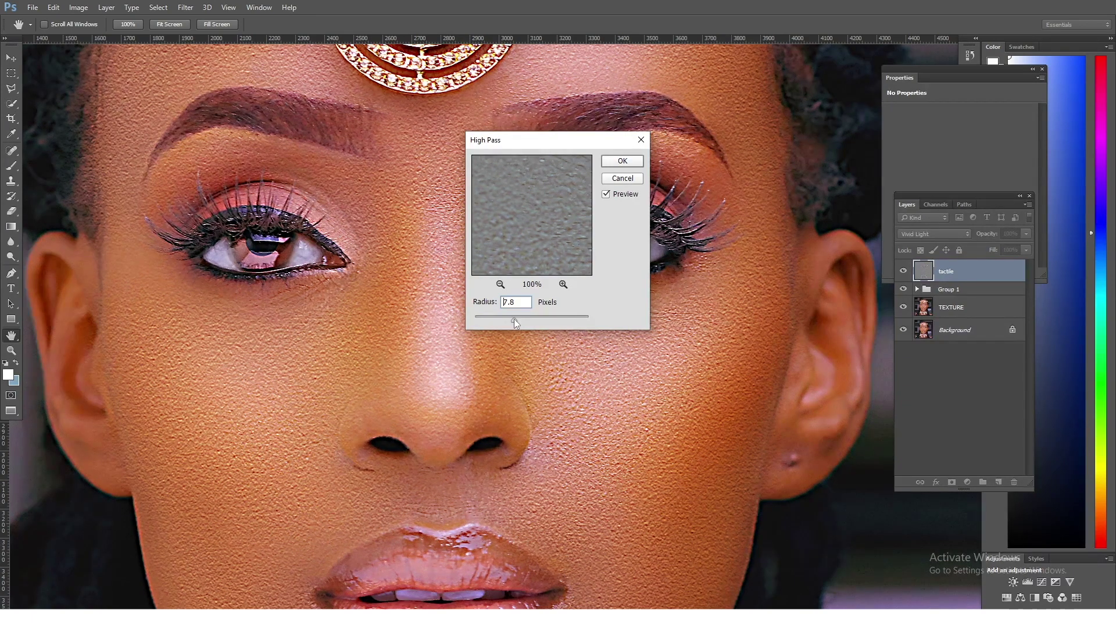
pyautogui.moveTo(506, 319); pyautogui.dragTo(505, 319)
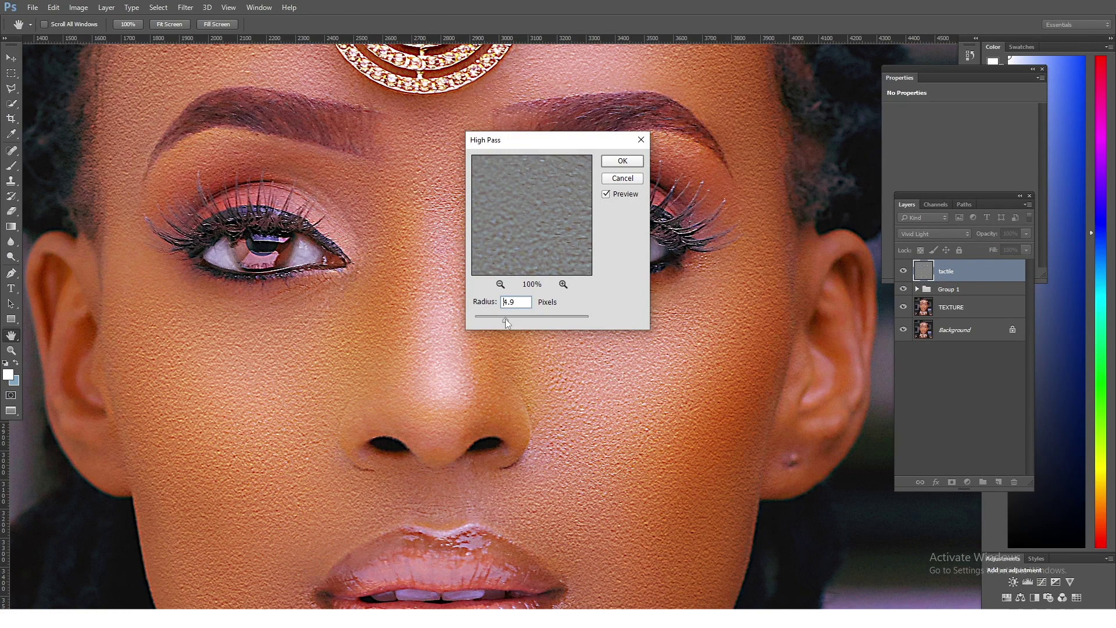
pyautogui.click(622, 161)
# - Zoom out, add an inverted black mask to tactile, and ready a soft 374 px brush
pyautogui.press('z')
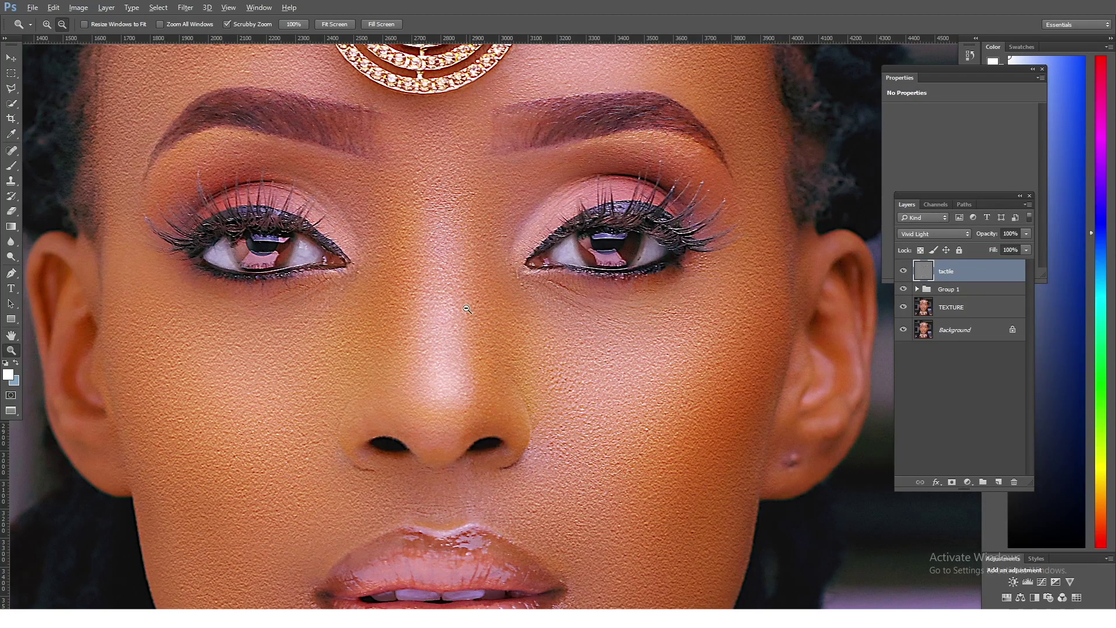
pyautogui.keyDown('alt'); pyautogui.click(467, 309); pyautogui.keyUp('alt')
pyautogui.keyDown('alt'); pyautogui.click(468, 309); pyautogui.keyUp('alt')
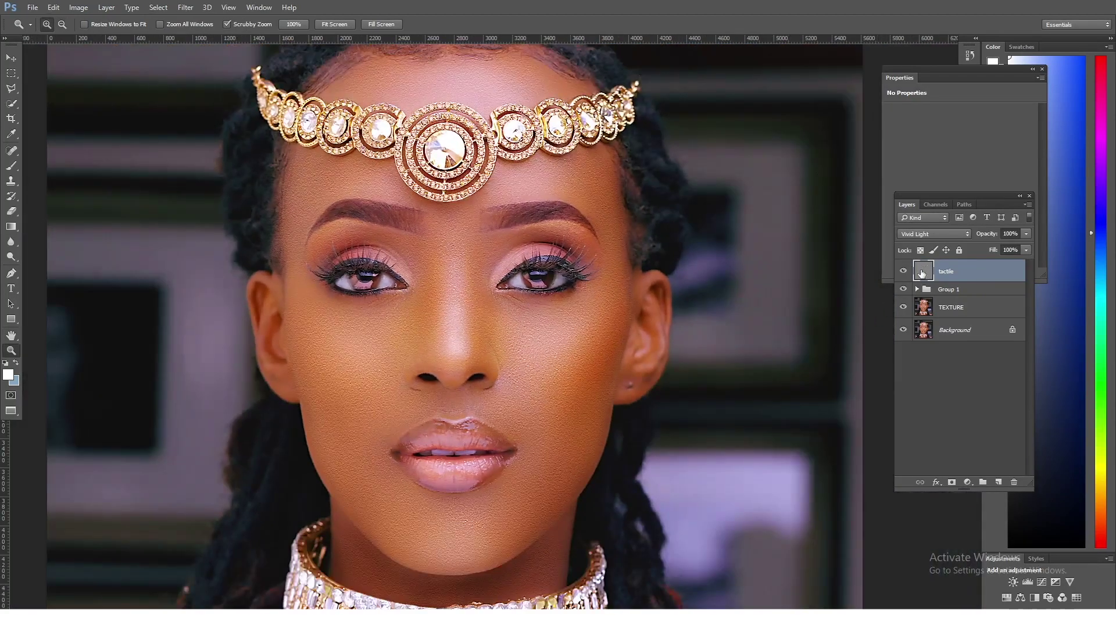
pyautogui.click(952, 482)
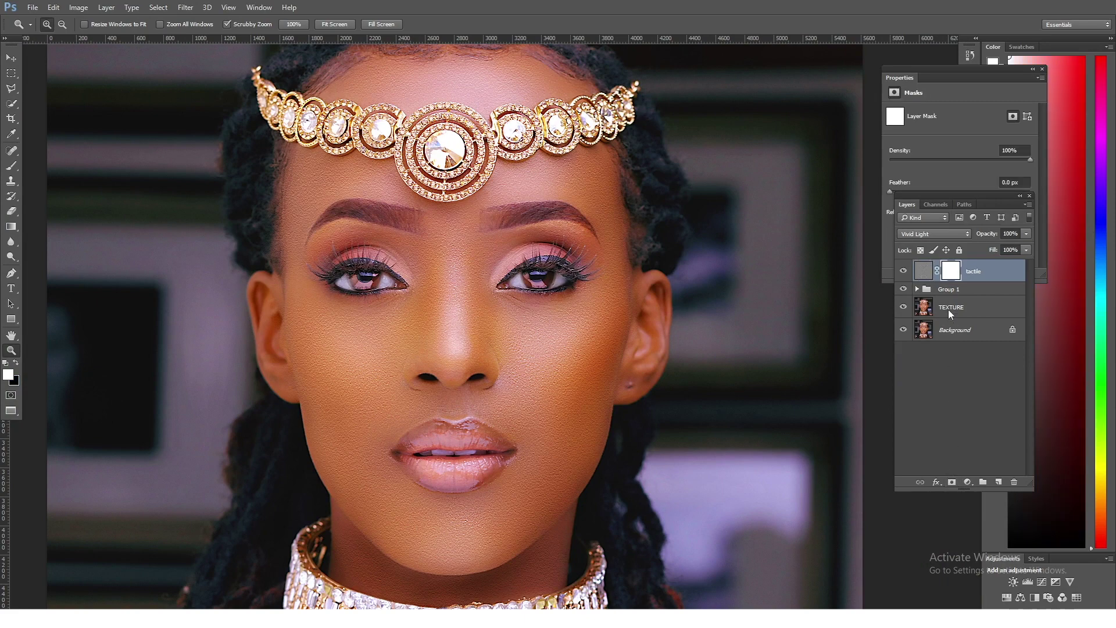
pyautogui.hotkey('ctrl', 'i')
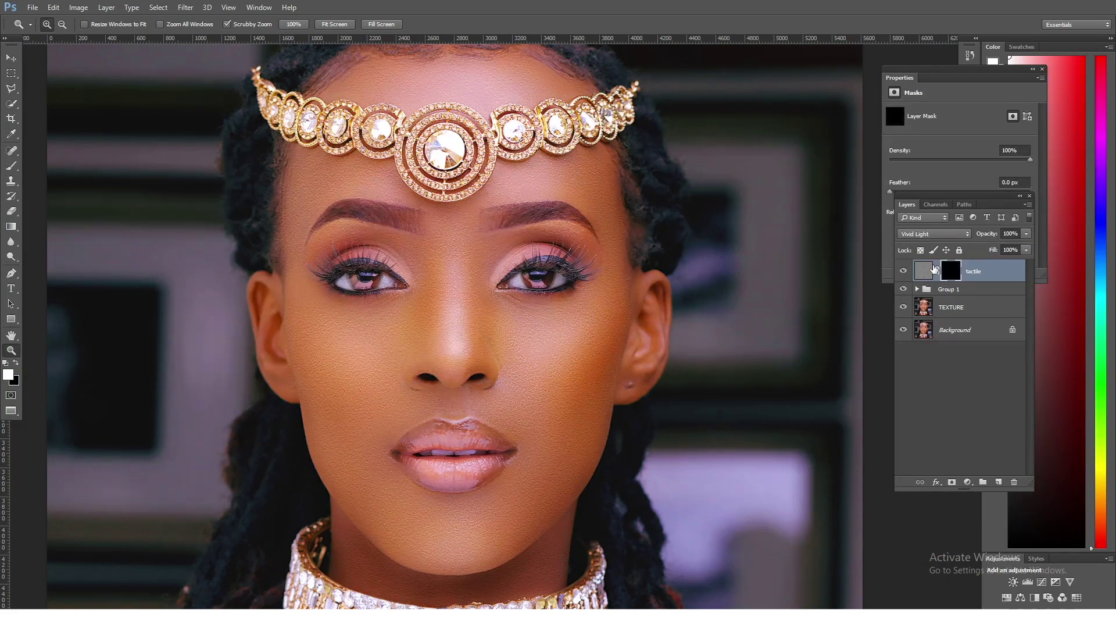
pyautogui.click(9, 168)
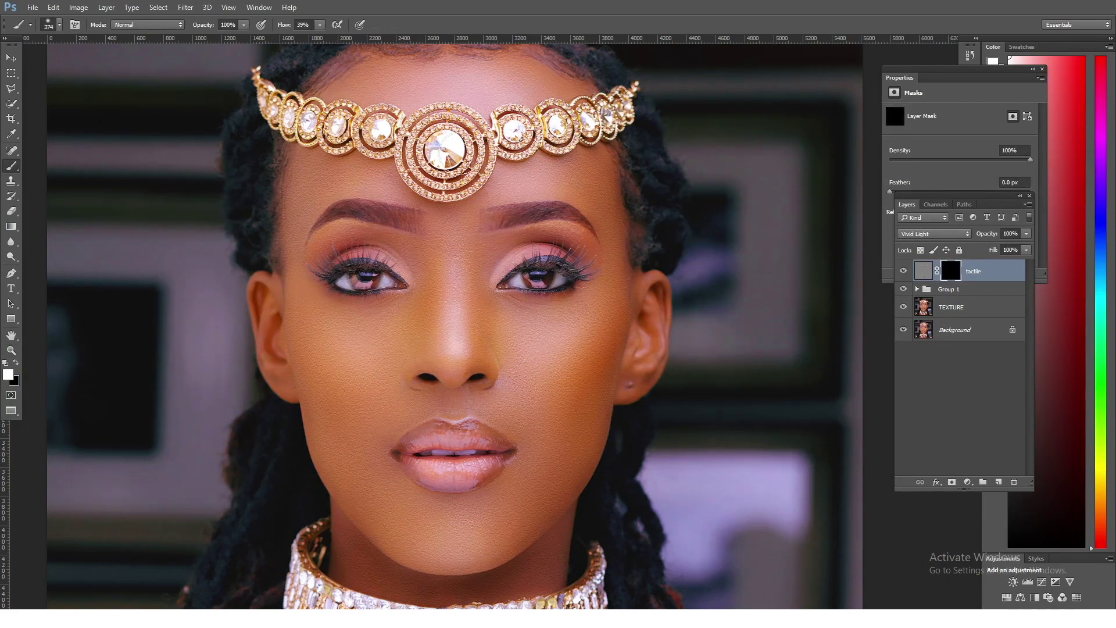
pyautogui.rightClick(546, 349)
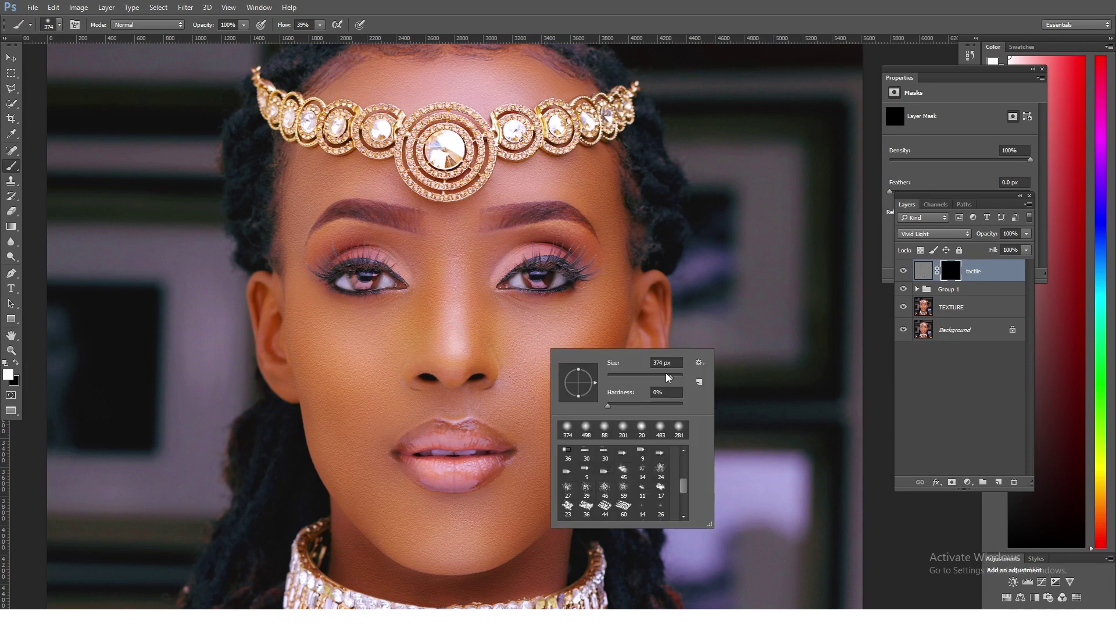
# - Enlarge the brush to 467 px and paint the tactile mask white over both cheeks toward the chin and mouth
pyautogui.moveTo(677, 379); pyautogui.dragTo(679, 379)
pyautogui.click(556, 348)
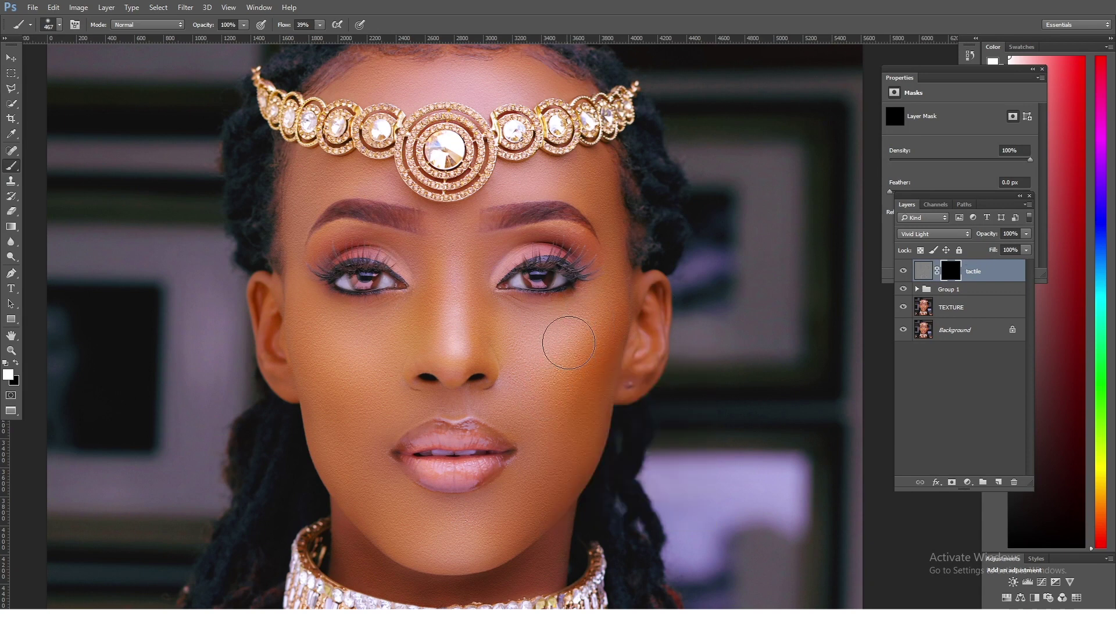
pyautogui.moveTo(555, 360)
pyautogui.mouseDown()
pyautogui.moveTo(523, 366)
pyautogui.moveTo(564, 388)
pyautogui.moveTo(534, 409)
pyautogui.moveTo(500, 400)
pyautogui.moveTo(531, 410)
pyautogui.moveTo(545, 462)
pyautogui.moveTo(535, 492)
pyautogui.moveTo(441, 532)
pyautogui.mouseUp()
pyautogui.moveTo(319, 352)
pyautogui.mouseDown()
pyautogui.moveTo(341, 385)
pyautogui.moveTo(383, 334)
pyautogui.moveTo(347, 424)
pyautogui.moveTo(371, 530)
pyautogui.moveTo(356, 466)
pyautogui.moveTo(395, 402)
pyautogui.moveTo(370, 388)
pyautogui.moveTo(370, 350)
pyautogui.moveTo(403, 339)
pyautogui.moveTo(474, 267)
pyautogui.moveTo(452, 245)
pyautogui.moveTo(453, 346)
pyautogui.moveTo(449, 211)
pyautogui.moveTo(405, 221)
pyautogui.moveTo(341, 171)
pyautogui.moveTo(331, 176)
pyautogui.moveTo(371, 176)
pyautogui.moveTo(314, 194)
pyautogui.moveTo(409, 84)
pyautogui.moveTo(382, 85)
pyautogui.moveTo(539, 73)
pyautogui.moveTo(504, 86)
pyautogui.moveTo(543, 202)
pyautogui.moveTo(576, 178)
pyautogui.moveTo(532, 178)
pyautogui.moveTo(536, 194)
pyautogui.moveTo(570, 175)
pyautogui.moveTo(614, 299)
pyautogui.moveTo(520, 260)
pyautogui.moveTo(529, 235)
pyautogui.moveTo(552, 232)
pyautogui.moveTo(566, 243)
pyautogui.moveTo(379, 244)
pyautogui.moveTo(333, 228)
pyautogui.moveTo(308, 295)
pyautogui.moveTo(325, 373)
pyautogui.moveTo(372, 334)
pyautogui.moveTo(335, 325)
pyautogui.moveTo(300, 283)
pyautogui.moveTo(373, 396)
pyautogui.moveTo(353, 474)
pyautogui.moveTo(370, 499)
pyautogui.moveTo(396, 424)
pyautogui.moveTo(386, 396)
pyautogui.moveTo(434, 382)
pyautogui.moveTo(448, 316)
pyautogui.moveTo(458, 344)
pyautogui.moveTo(489, 361)
pyautogui.moveTo(575, 384)
pyautogui.moveTo(504, 413)
pyautogui.moveTo(539, 441)
pyautogui.moveTo(562, 378)
pyautogui.moveTo(565, 266)
pyautogui.moveTo(465, 242)
pyautogui.moveTo(550, 233)
pyautogui.moveTo(588, 244)
pyautogui.moveTo(353, 245)
pyautogui.moveTo(367, 204)
pyautogui.moveTo(407, 209)
pyautogui.moveTo(460, 243)
pyautogui.moveTo(384, 201)
pyautogui.moveTo(503, 124)
pyautogui.moveTo(494, 105)
pyautogui.moveTo(599, 217)
pyautogui.moveTo(568, 444)
pyautogui.moveTo(406, 568)
pyautogui.moveTo(353, 469)
pyautogui.moveTo(362, 495)
pyautogui.moveTo(503, 423)
pyautogui.moveTo(495, 401)
pyautogui.moveTo(465, 393)
pyautogui.moveTo(454, 341)
pyautogui.moveTo(507, 355)
pyautogui.moveTo(418, 358)
pyautogui.moveTo(578, 369)
pyautogui.moveTo(550, 401)
pyautogui.moveTo(505, 305)
pyautogui.moveTo(517, 250)
pyautogui.moveTo(373, 246)
pyautogui.moveTo(399, 279)
pyautogui.moveTo(325, 302)
pyautogui.moveTo(324, 374)
pyautogui.moveTo(486, 476)
pyautogui.moveTo(308, 423)
pyautogui.mouseUp()
pyautogui.click(11, 351)
pyautogui.keyDown('alt'); pyautogui.click(742, 417); pyautogui.keyUp('alt')
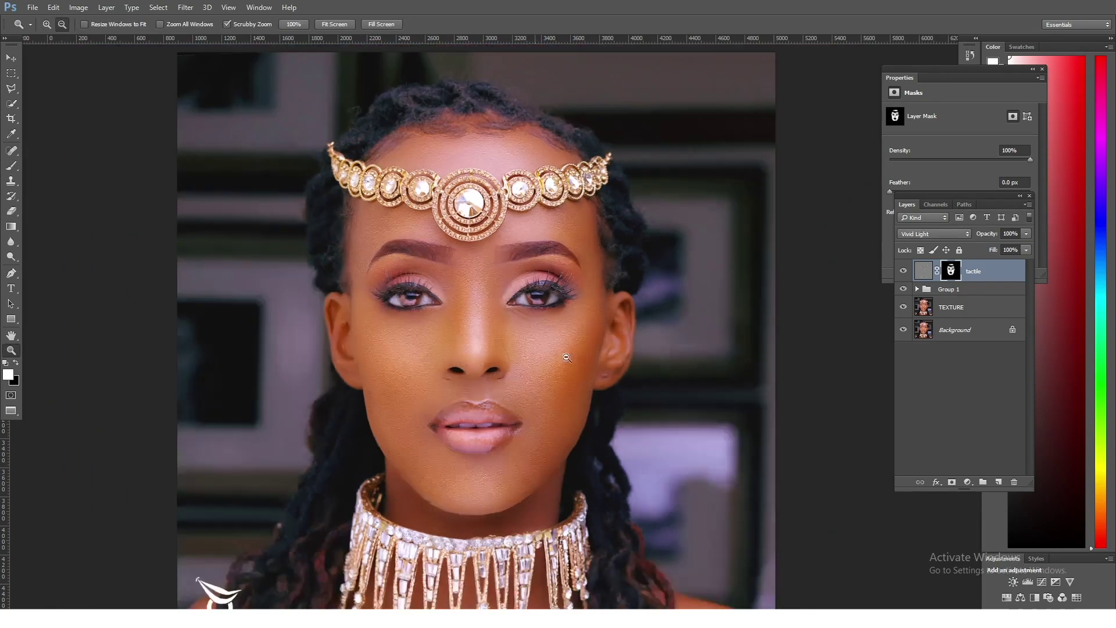
pyautogui.click(715, 406)
pyautogui.click(430, 368)
pyautogui.click(834, 365)
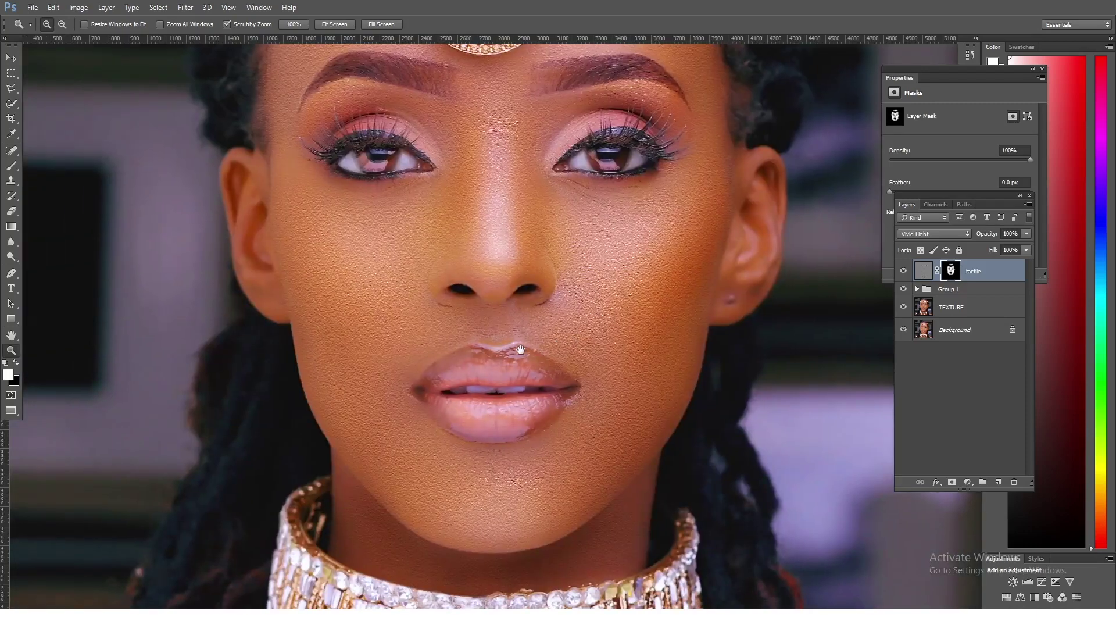